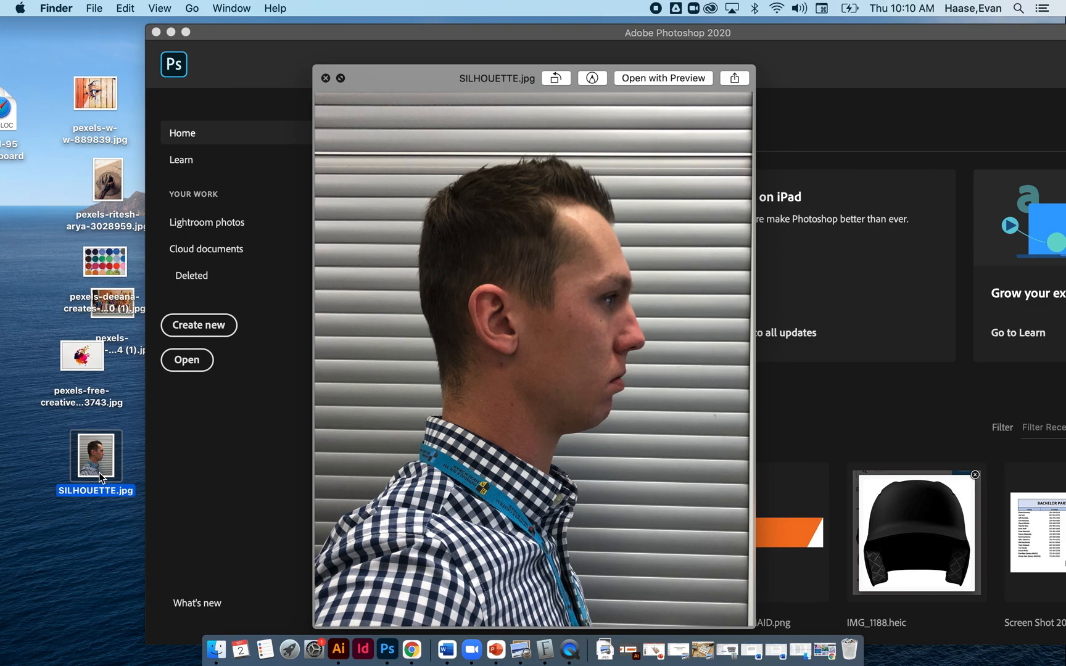
Close the SILHOUETTE.jpg preview and bring the Photoshop home window back into full view.
{"action": "key", "text": "space"}
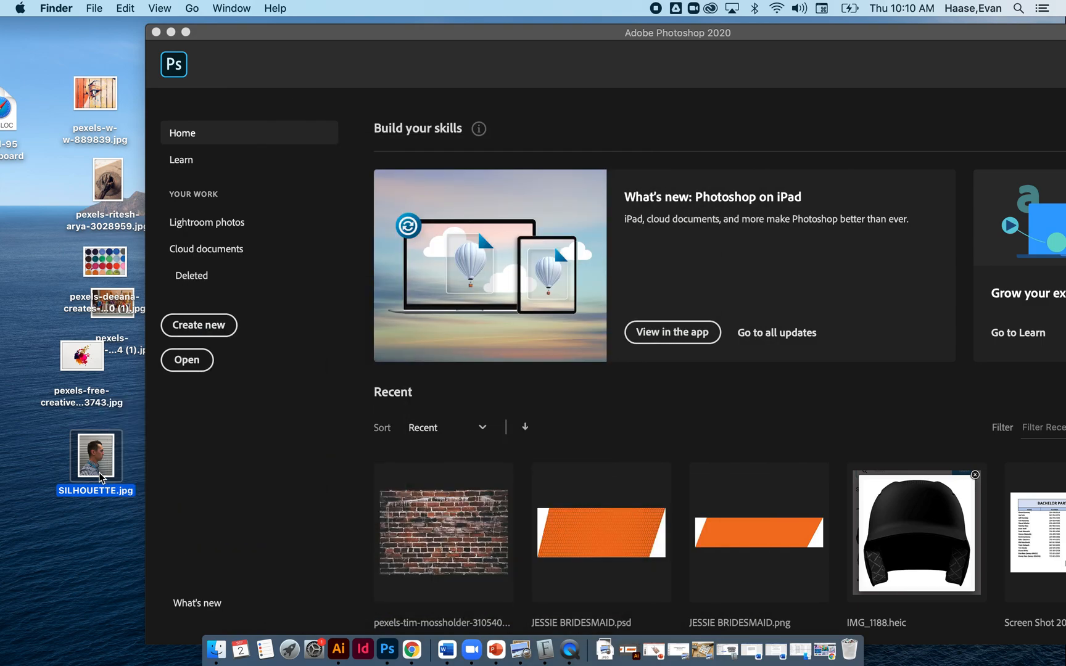
{"action": "left_click", "coordinate": [394, 31]}
{"action": "double_click", "coordinate": [393, 26]}
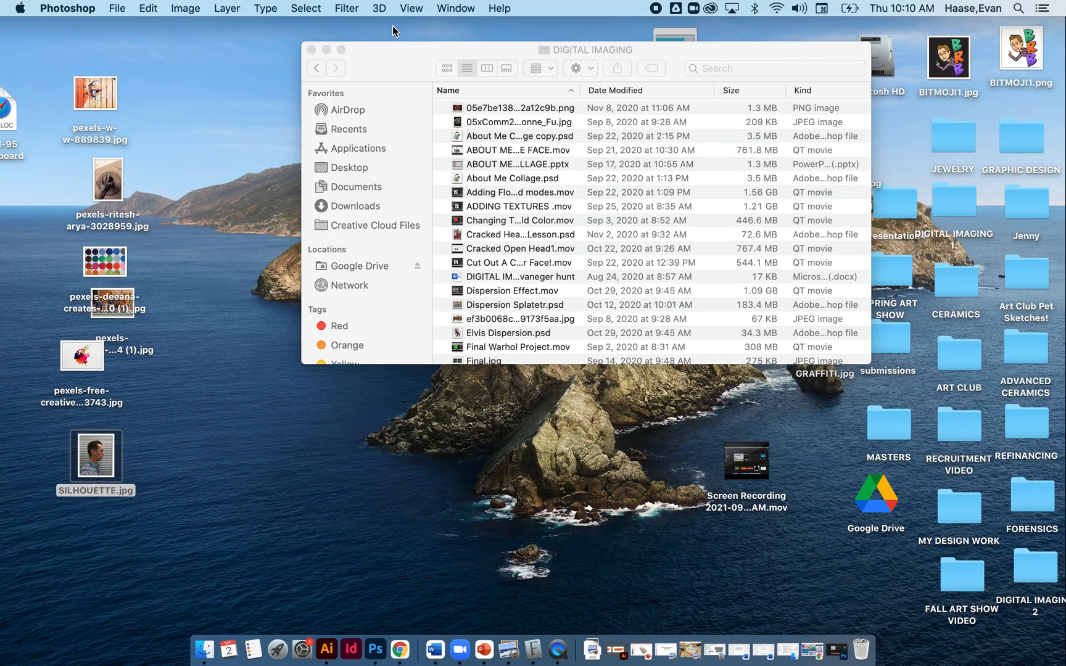
{"action": "left_click", "coordinate": [837, 651]}
{"action": "left_click_drag", "start_coordinate": [562, 34], "coordinate": [415, 12]}
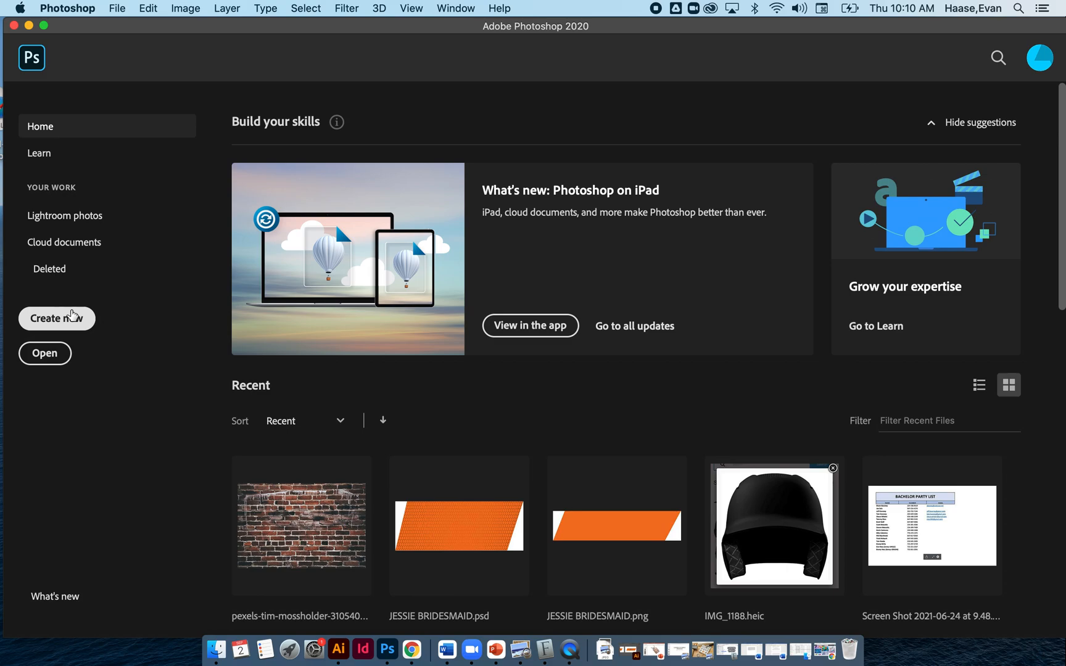
Set up a new document 12 inches wide and 18 inches high with a resolution of 300 pixels/inch.
{"action": "left_click", "coordinate": [72, 316]}
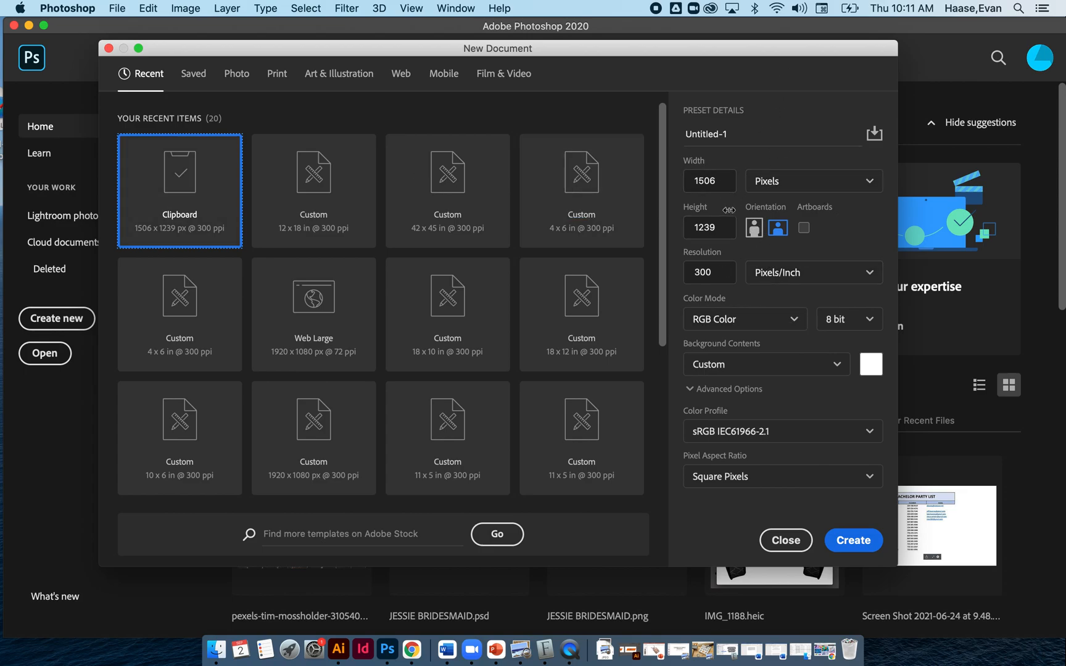
{"action": "left_click", "coordinate": [786, 183]}
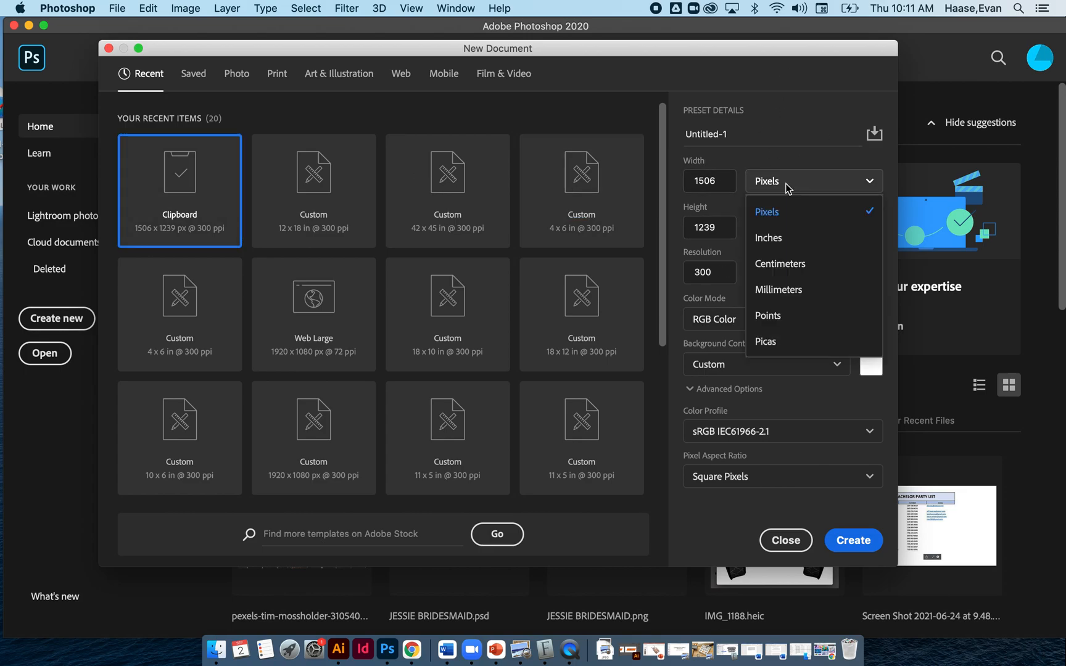
{"action": "left_click", "coordinate": [775, 248]}
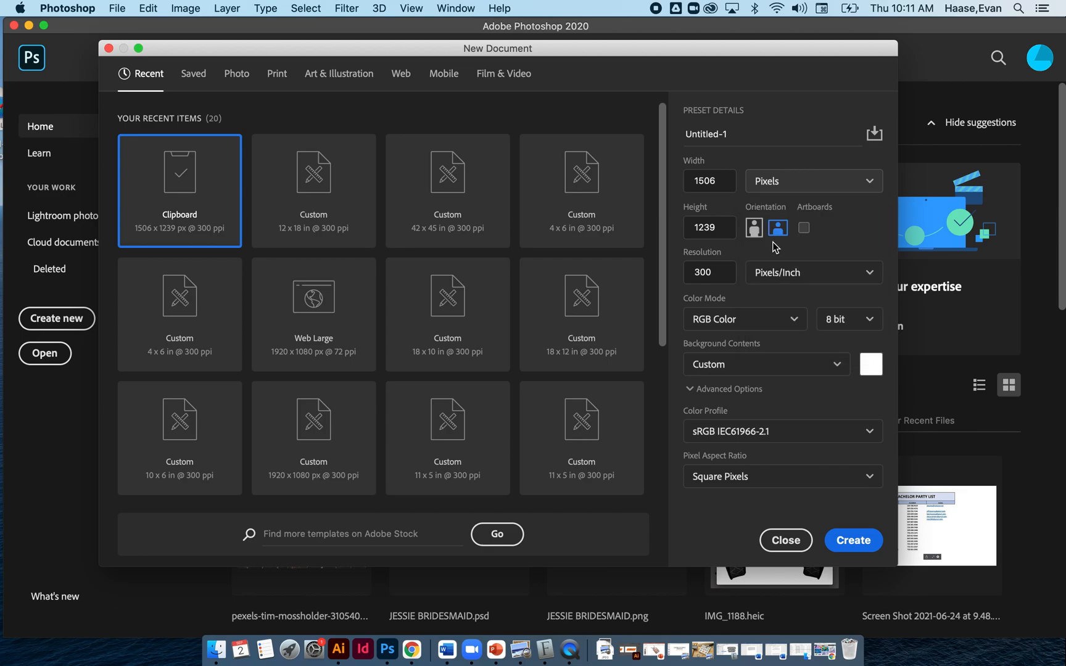
{"action": "left_click_drag", "start_coordinate": [716, 182], "coordinate": [657, 178]}
{"action": "type", "text": "12"}
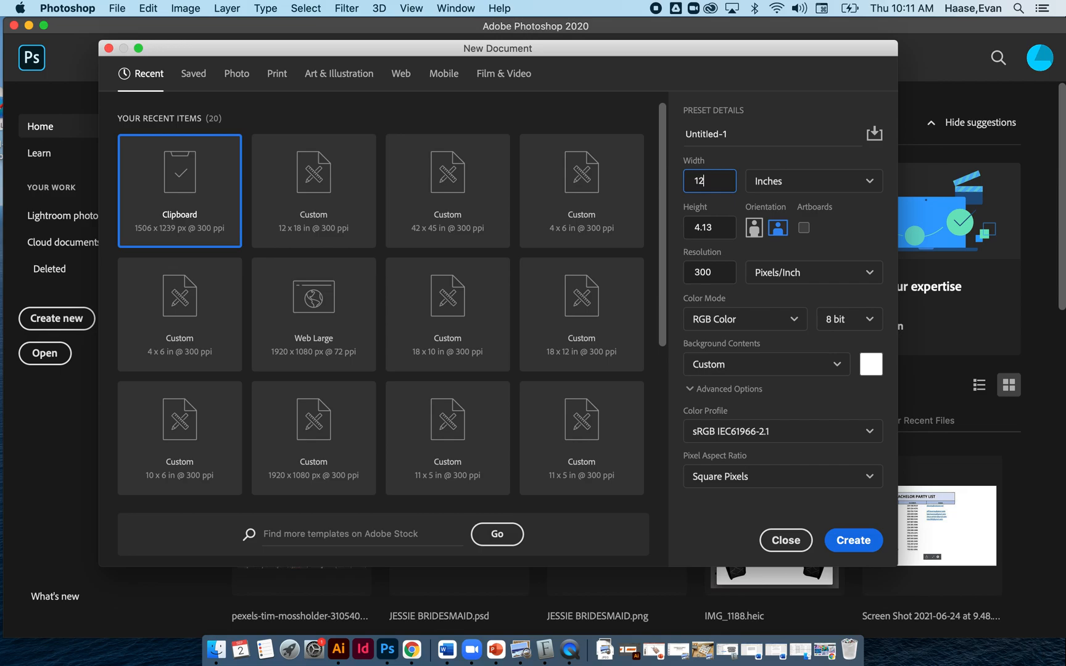
{"action": "left_click_drag", "start_coordinate": [723, 228], "coordinate": [680, 235]}
{"action": "type", "text": "18"}
{"action": "left_click_drag", "start_coordinate": [727, 272], "coordinate": [684, 274]}
{"action": "left_click", "coordinate": [713, 275]}
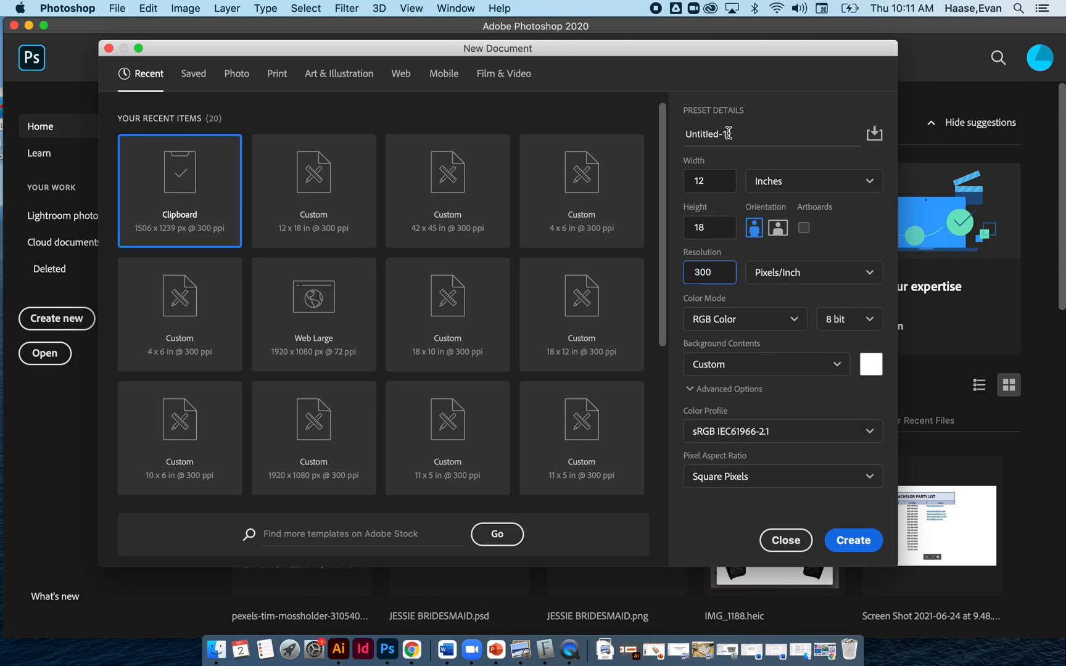
Name the new document "Silhouette Collage" and create it.
{"action": "left_click_drag", "start_coordinate": [728, 133], "coordinate": [666, 132]}
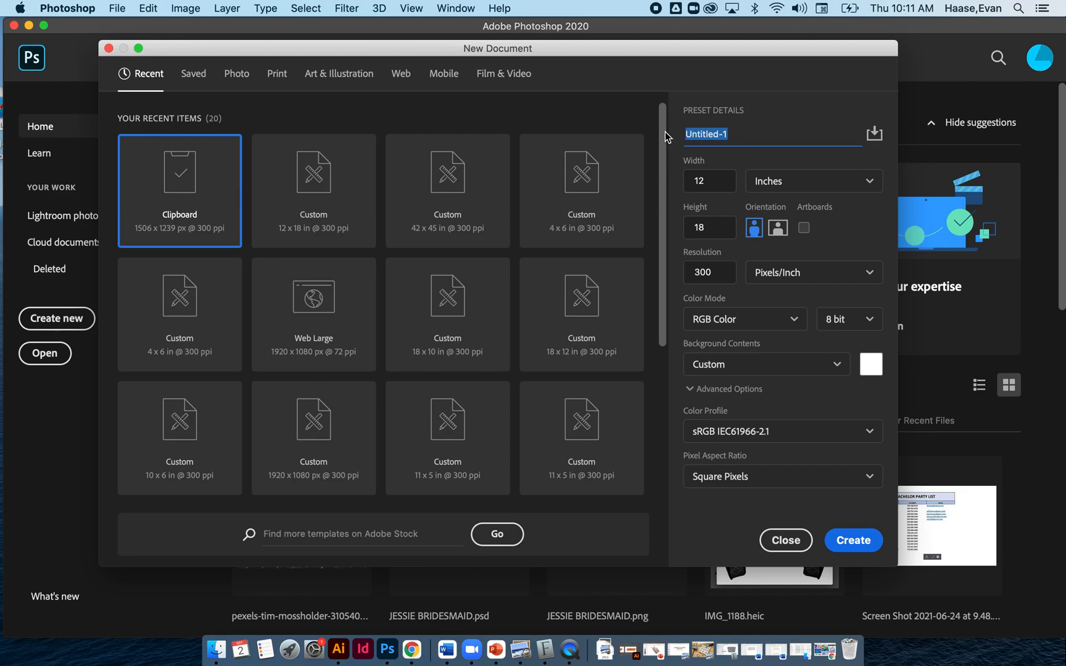
{"action": "type", "text": "Silhouette Collage"}
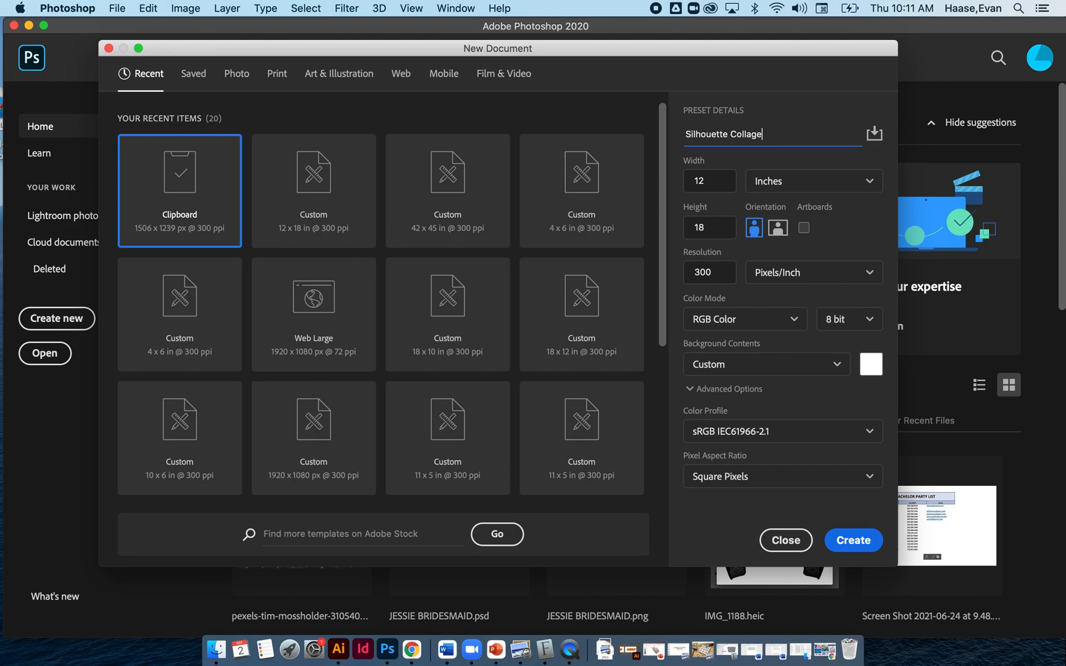
{"action": "left_click", "coordinate": [853, 541]}
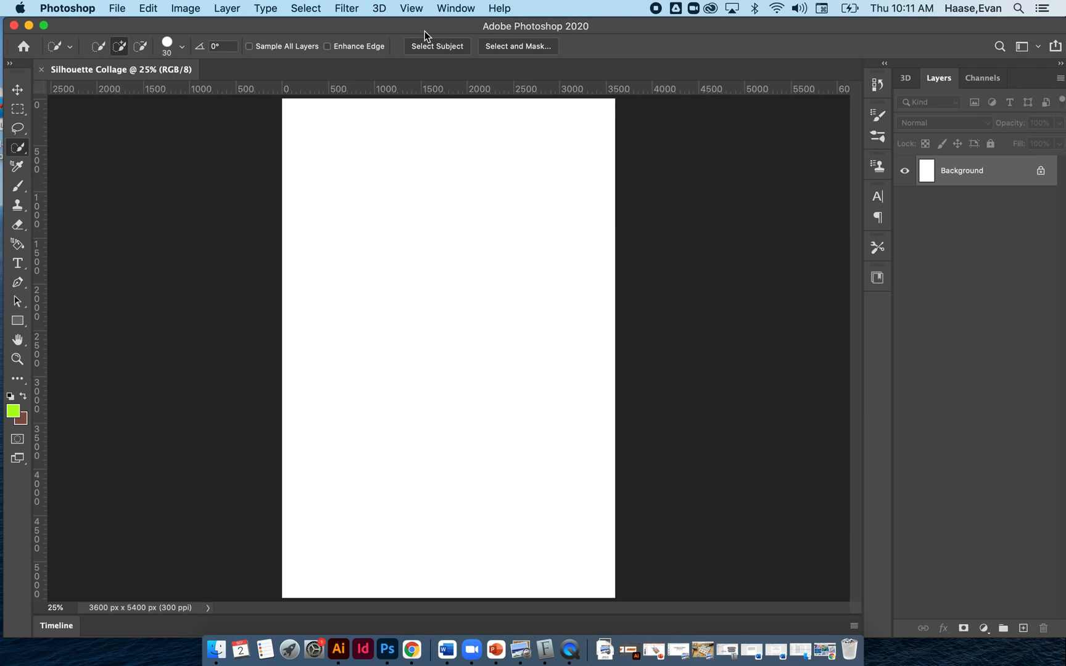
Place SILHOUETTE.jpg from the desktop onto the blank canvas.
{"action": "left_click_drag", "start_coordinate": [419, 25], "coordinate": [591, 5]}
{"action": "left_click_drag", "start_coordinate": [84, 467], "coordinate": [83, 545]}
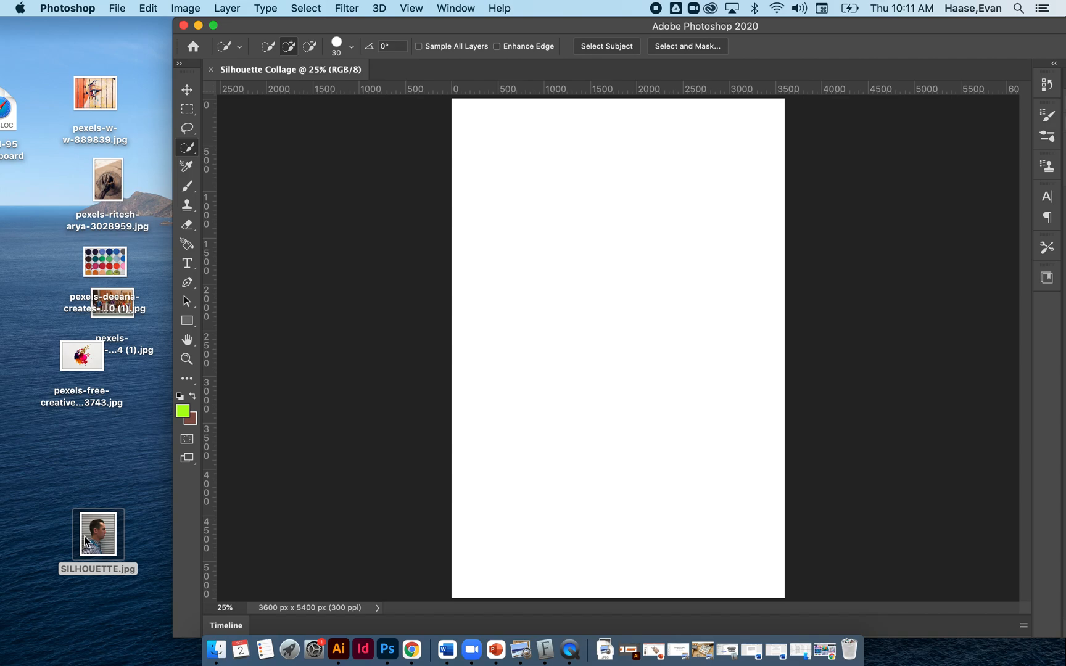
{"action": "left_click_drag", "start_coordinate": [88, 540], "coordinate": [634, 231]}
{"action": "left_click_drag", "start_coordinate": [674, 21], "coordinate": [517, 19]}
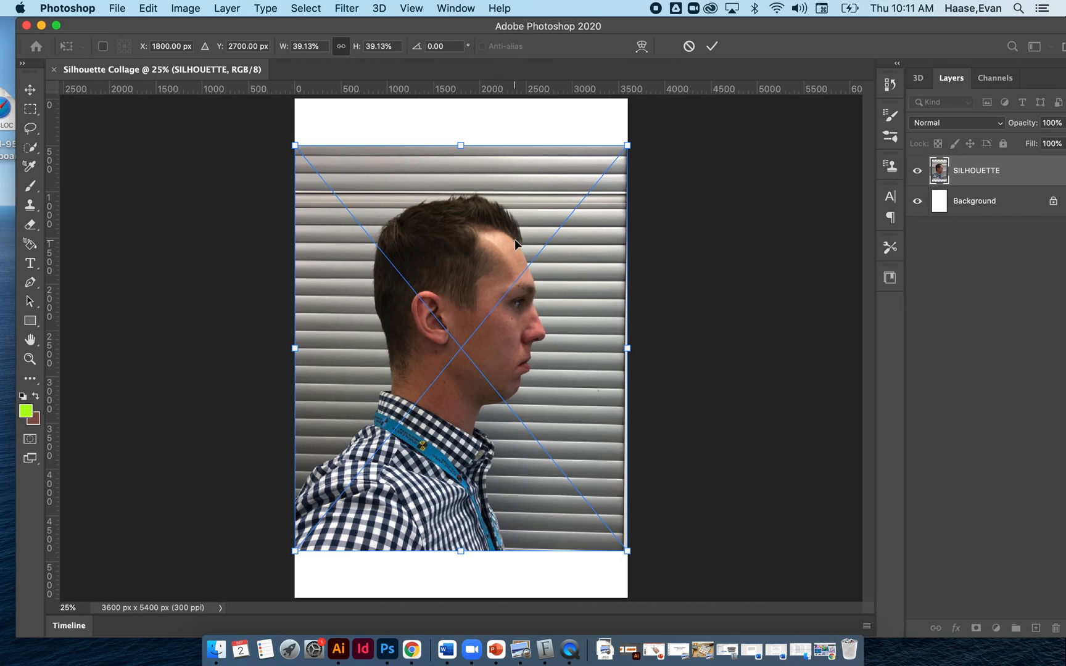
Scale the placed portrait to about 65% and position it so the head and shoulders fill the canvas, committing the placement.
{"action": "scroll", "coordinate": [515, 241], "scroll_direction": "down", "scroll_amount": 2}
{"action": "left_click_drag", "start_coordinate": [613, 165], "coordinate": [813, 41]}
{"action": "left_click_drag", "start_coordinate": [460, 266], "coordinate": [388, 366]}
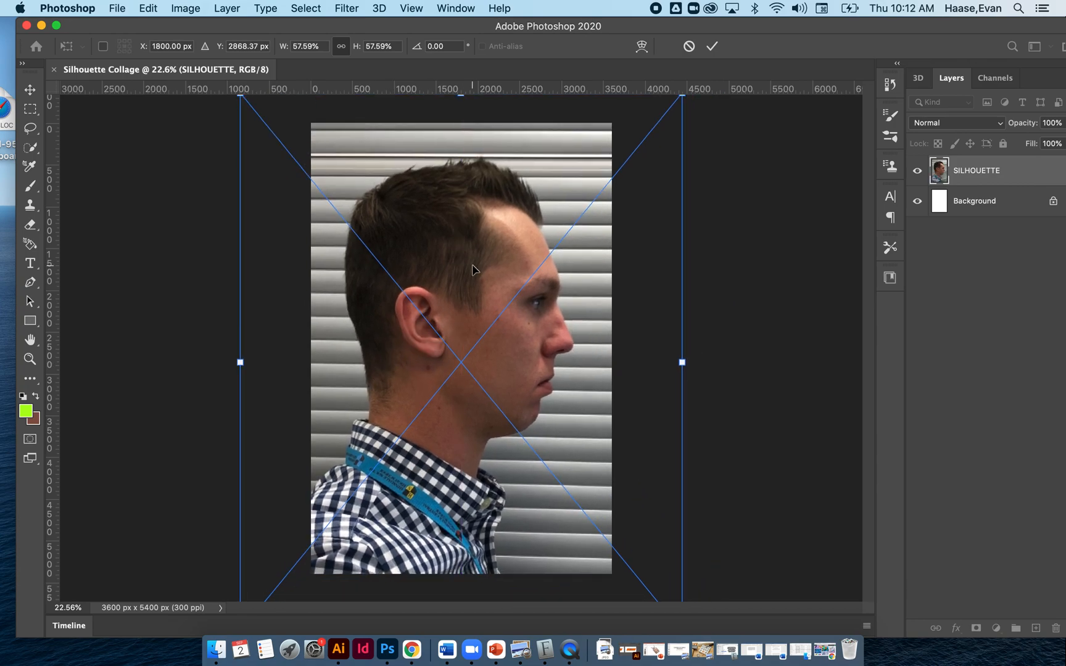
{"action": "scroll", "coordinate": [272, 290], "scroll_direction": "down", "scroll_amount": 2}
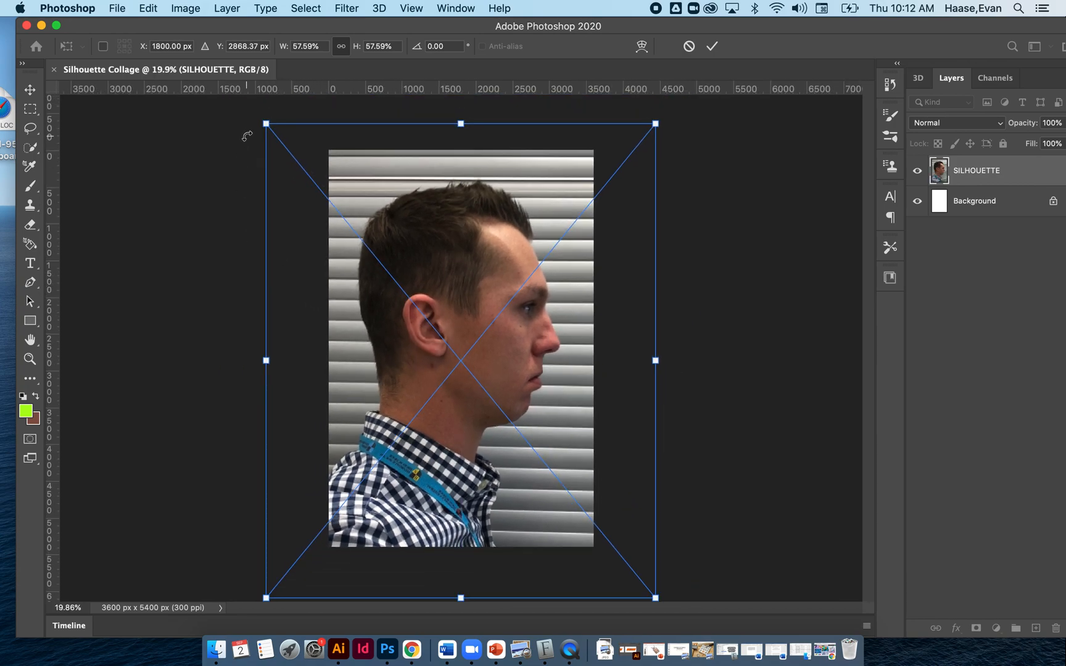
{"action": "left_click_drag", "start_coordinate": [266, 123], "coordinate": [256, 112]}
{"action": "left_click_drag", "start_coordinate": [431, 270], "coordinate": [436, 304]}
{"action": "left_click_drag", "start_coordinate": [661, 156], "coordinate": [722, 83]}
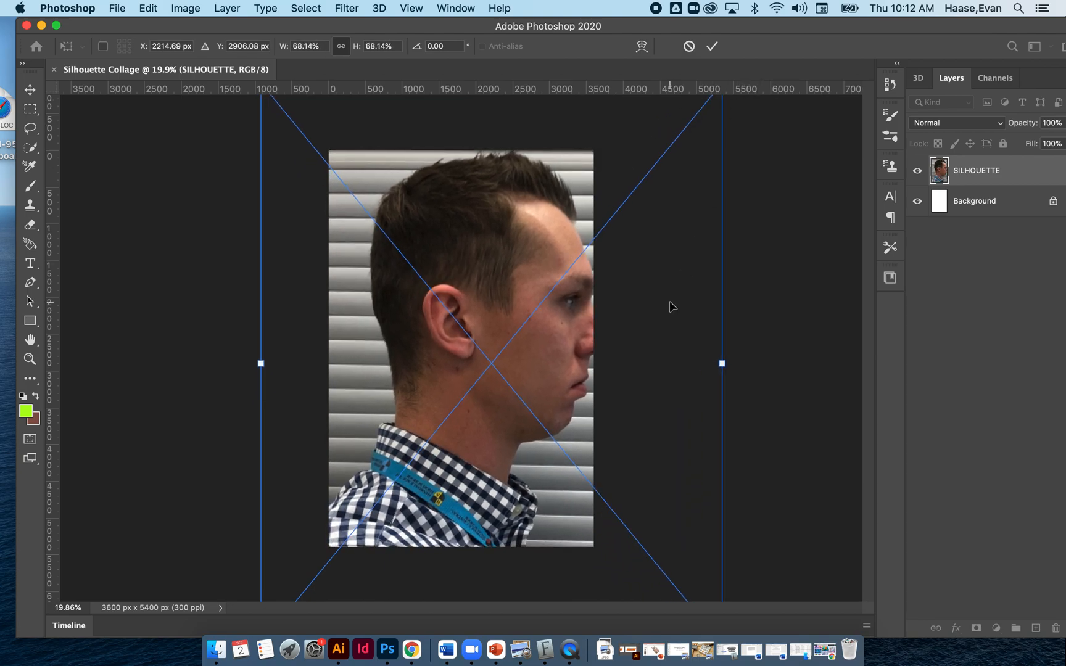
{"action": "key", "text": "super+minus"}
{"action": "left_click_drag", "start_coordinate": [672, 133], "coordinate": [652, 154]}
{"action": "left_click_drag", "start_coordinate": [493, 285], "coordinate": [484, 285]}
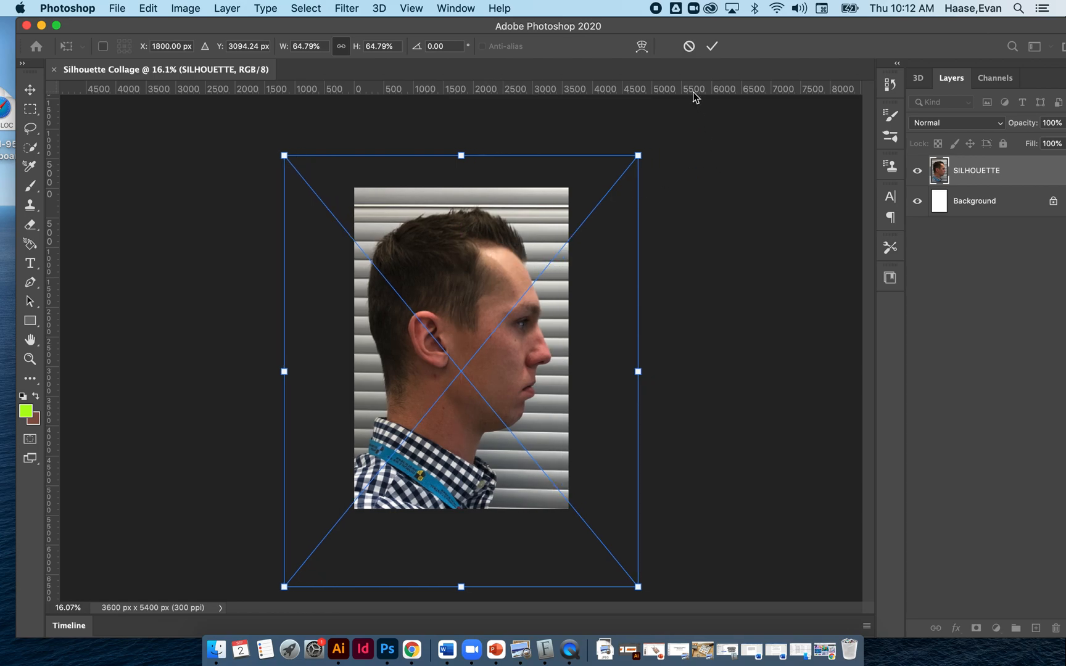
{"action": "left_click", "coordinate": [713, 47]}
Flip the SILHOUETTE layer horizontally so the profile faces the other way.
{"action": "key", "text": "w"}
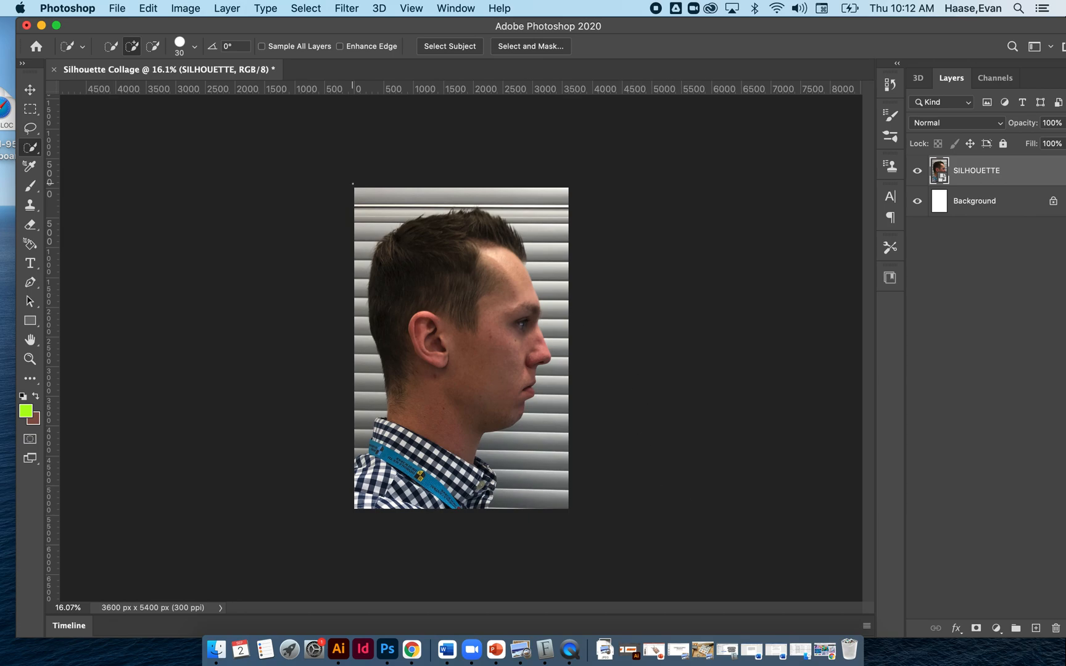
{"action": "left_click", "coordinate": [153, 10]}
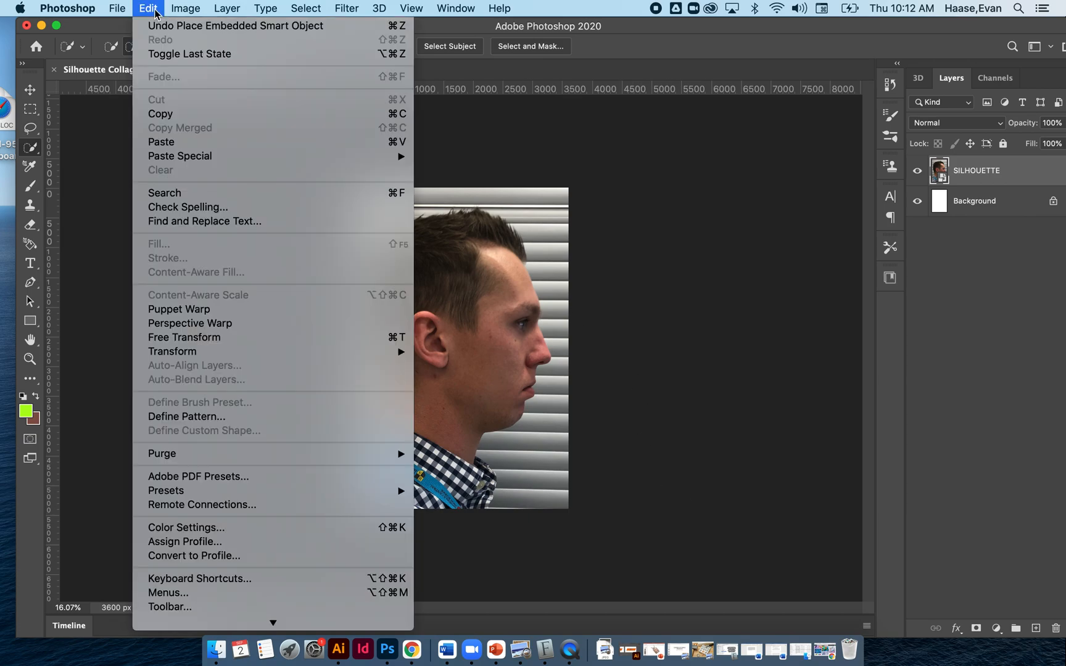
{"action": "mouse_move", "coordinate": [217, 352]}
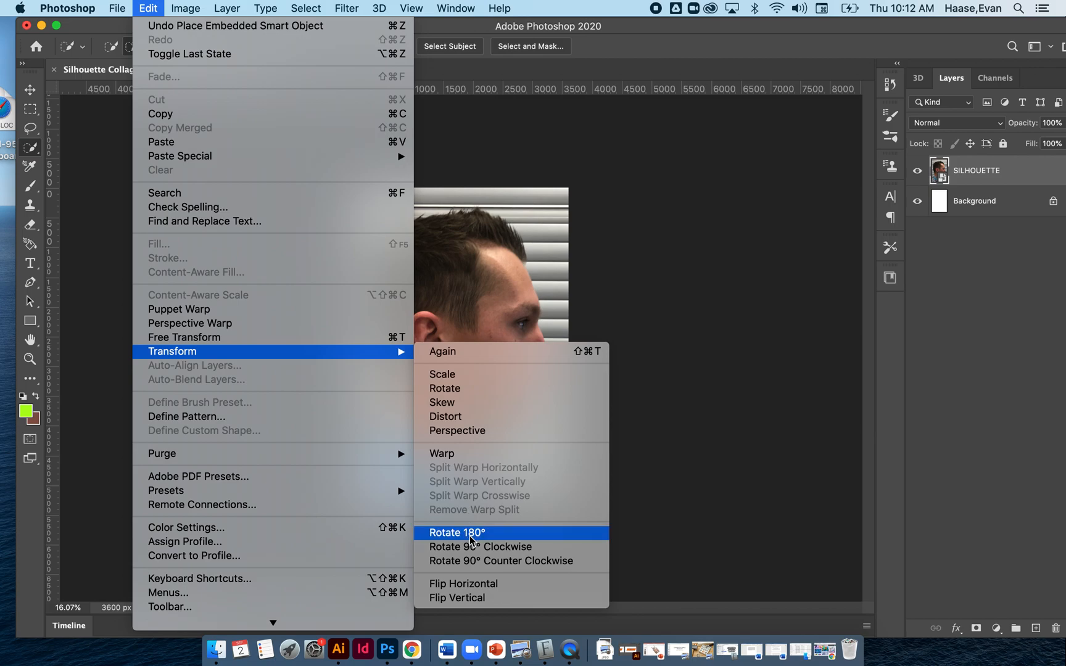
{"action": "left_click", "coordinate": [471, 588]}
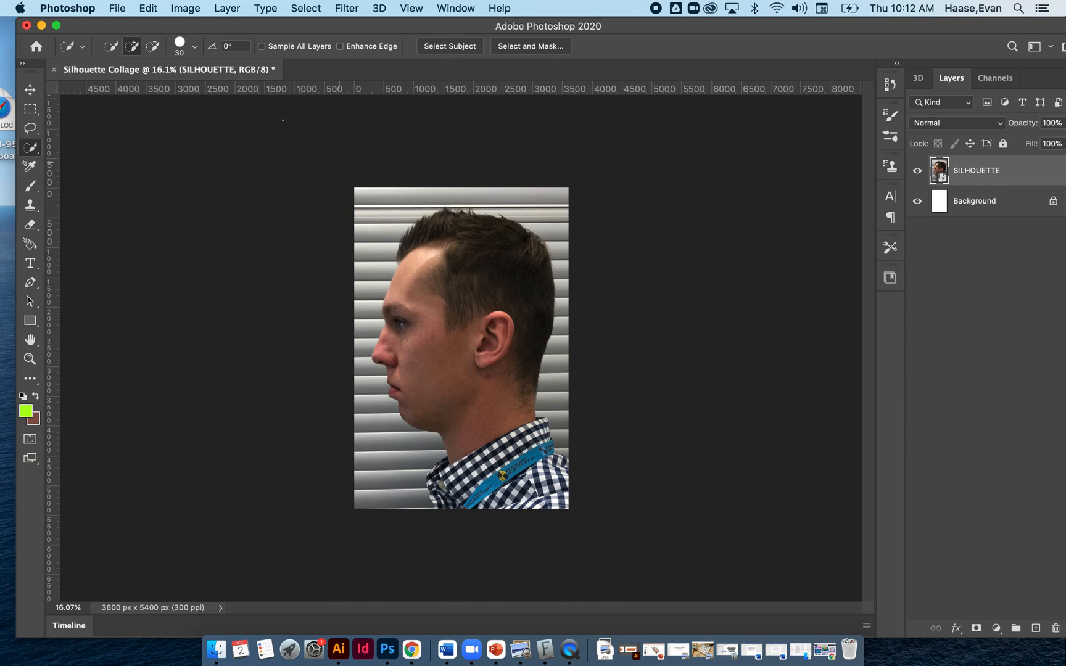
Select the man on the SILHOUETTE layer with Select Subject, using the Quick Selection tool.
{"action": "left_click", "coordinate": [27, 89]}
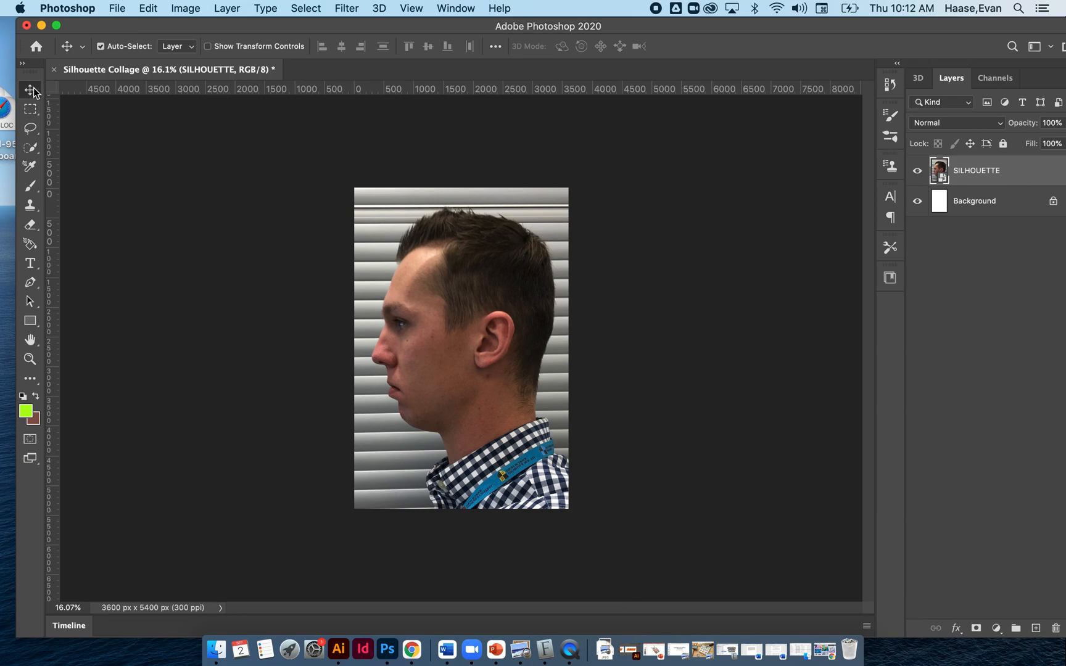
{"action": "left_click", "coordinate": [29, 146]}
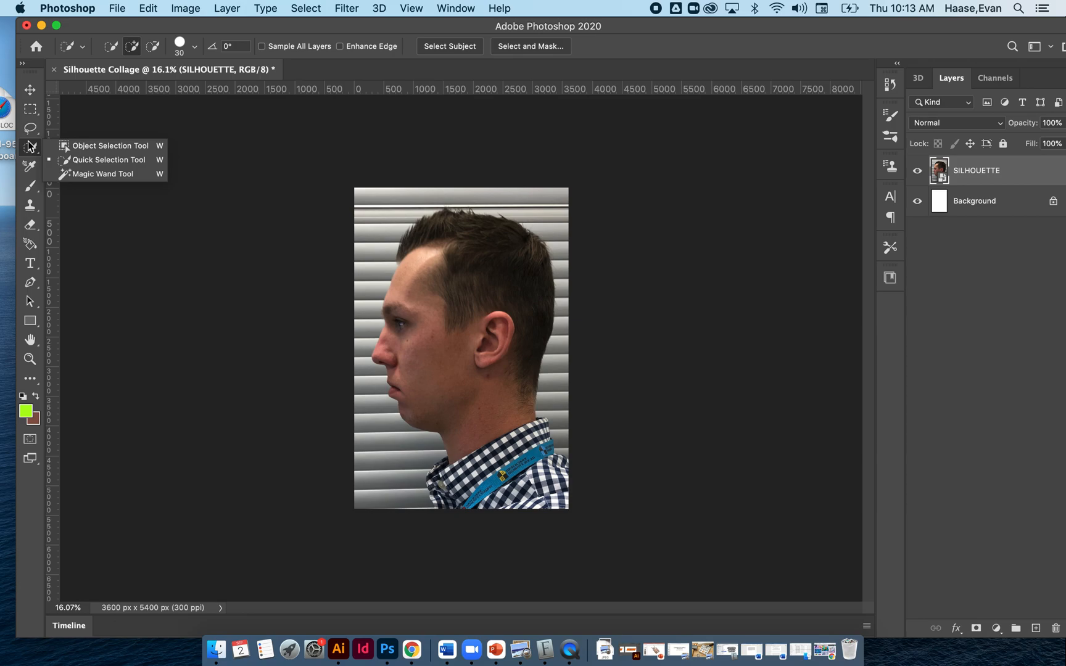
{"action": "left_click", "coordinate": [88, 161]}
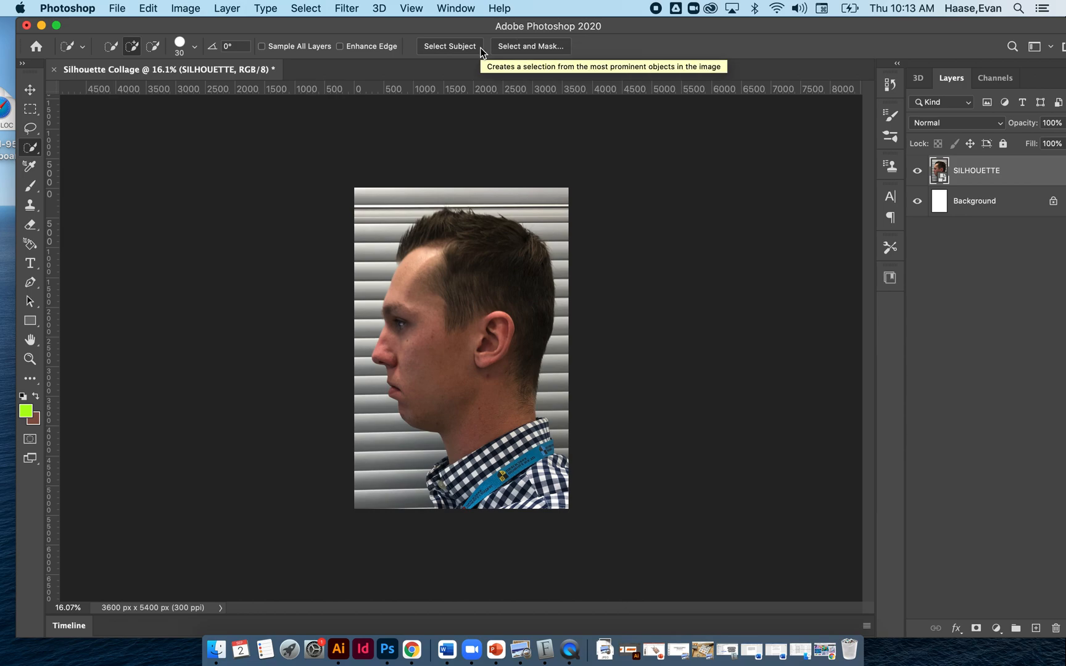
{"action": "left_click", "coordinate": [448, 50]}
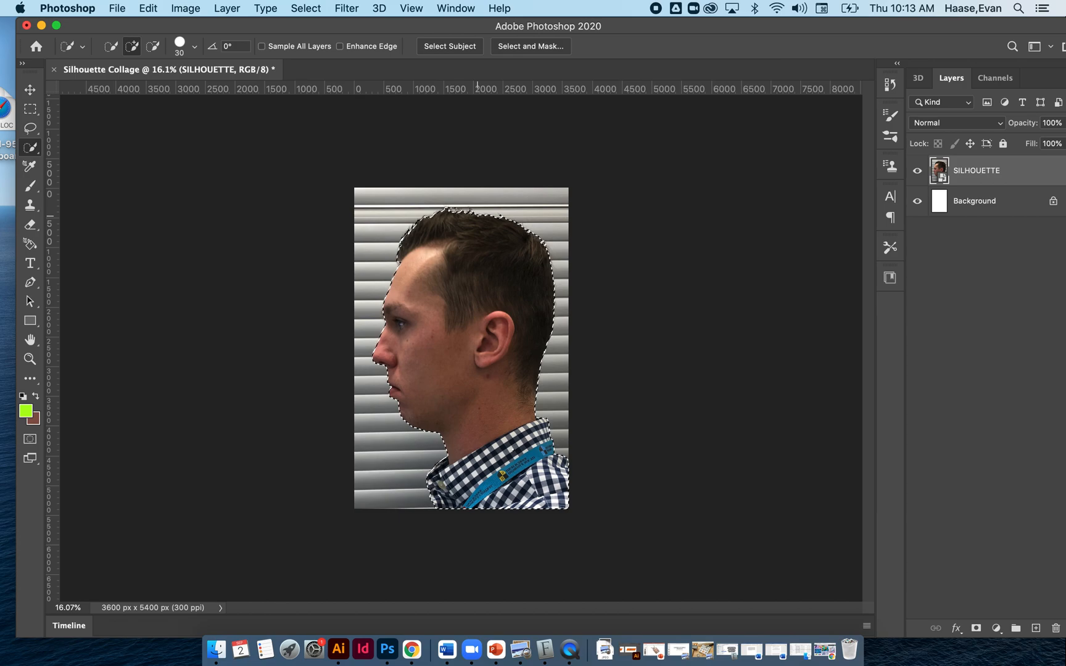
{"action": "scroll", "coordinate": [477, 215], "scroll_direction": "up", "scroll_amount": 5}
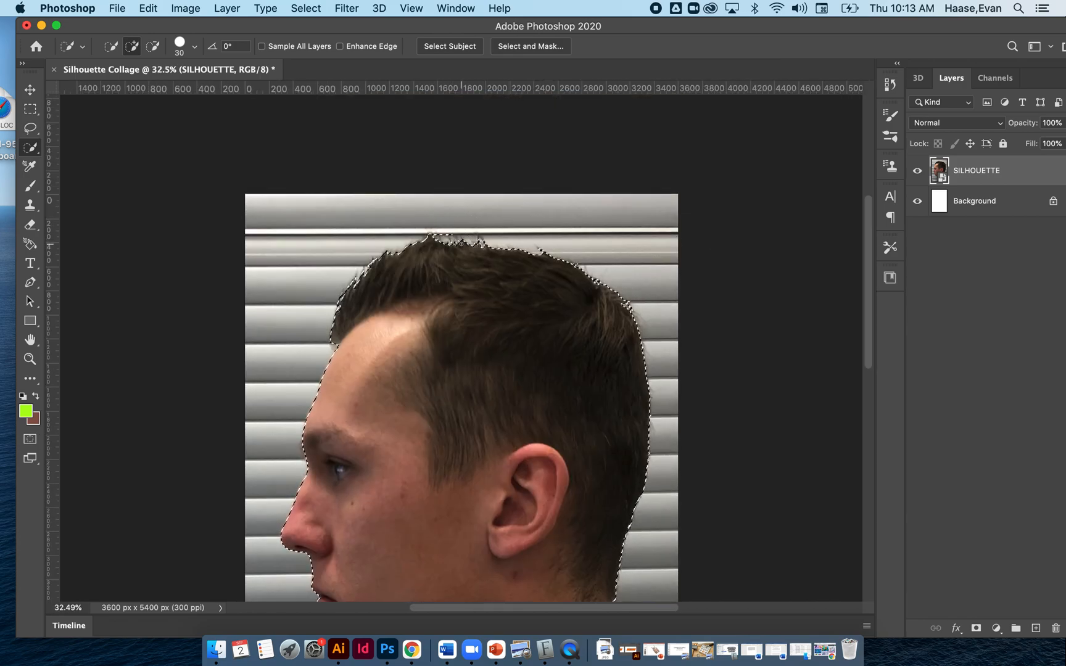
{"action": "scroll", "coordinate": [477, 256], "scroll_direction": "down", "scroll_amount": 3}
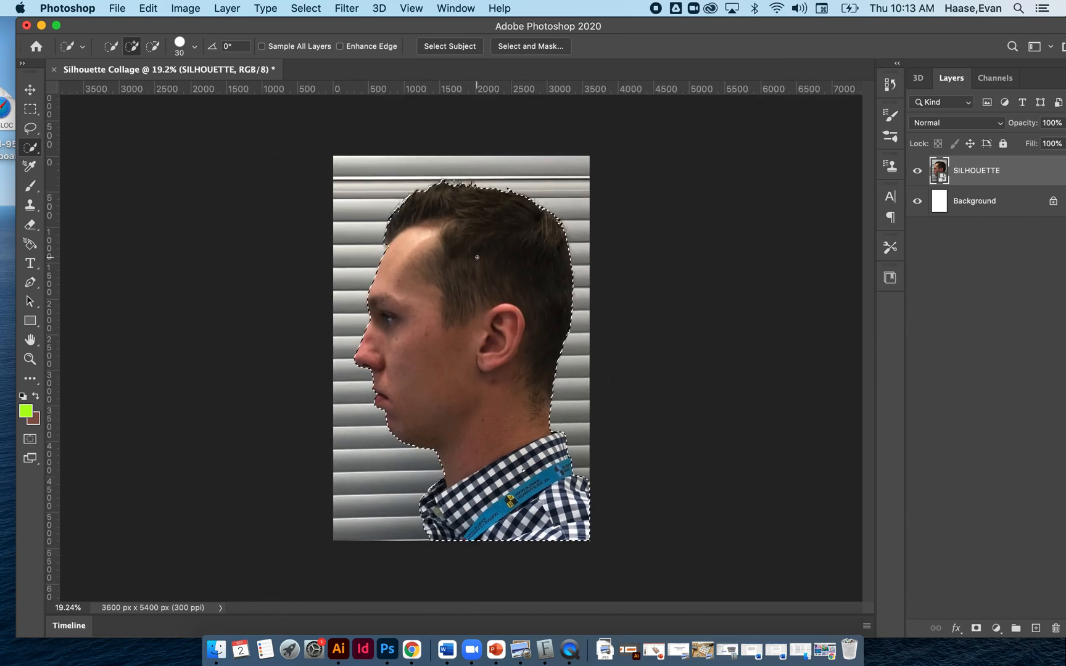
Open the selection in Select and Mask and set the preview transparency to 80%.
{"action": "left_click", "coordinate": [529, 47]}
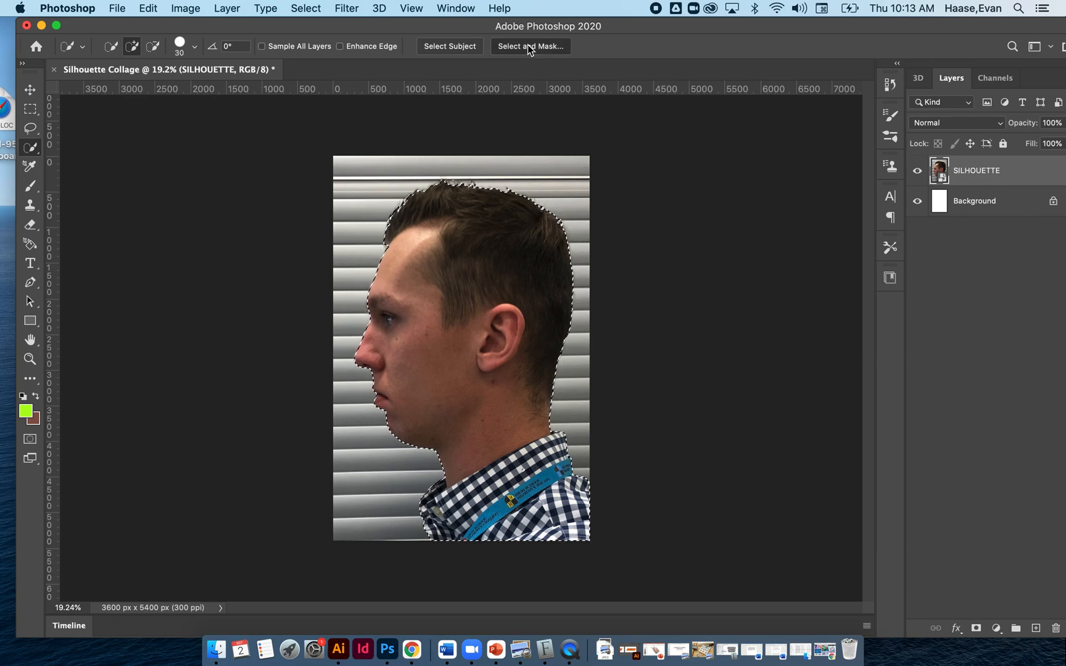
{"action": "left_click_drag", "start_coordinate": [606, 26], "coordinate": [594, 28]}
{"action": "scroll", "coordinate": [931, 176], "scroll_direction": "up", "scroll_amount": 5}
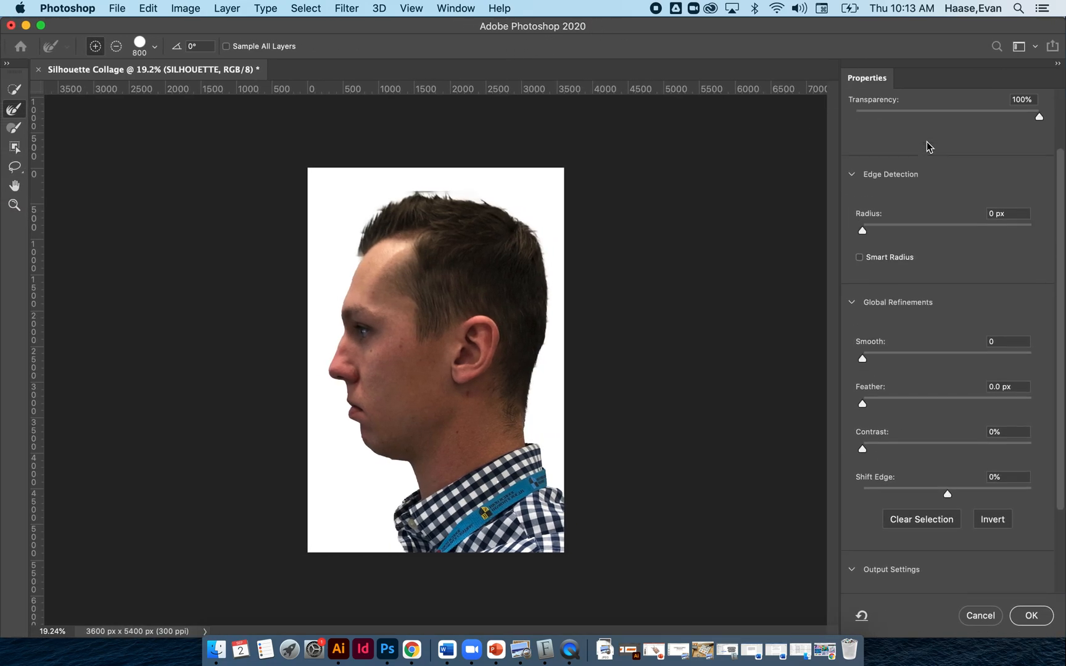
{"action": "mouse_move", "coordinate": [1040, 196]}
{"action": "left_mouse_down"}
{"action": "mouse_move", "coordinate": [875, 198]}
{"action": "mouse_move", "coordinate": [1043, 214]}
{"action": "left_mouse_up"}
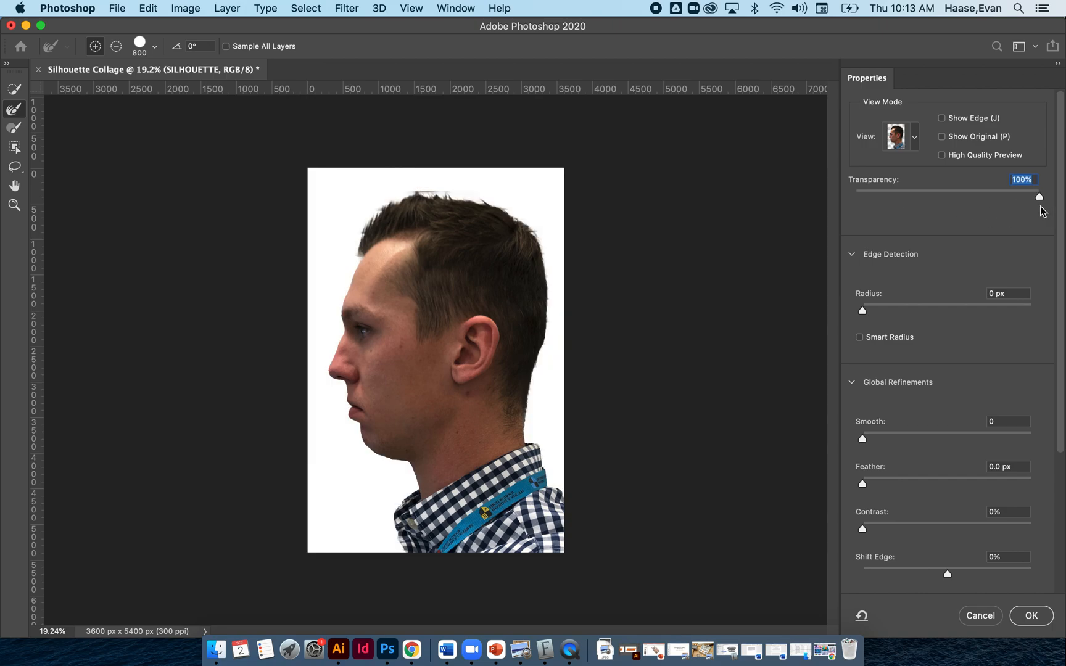
{"action": "left_click_drag", "start_coordinate": [1040, 198], "coordinate": [1002, 198]}
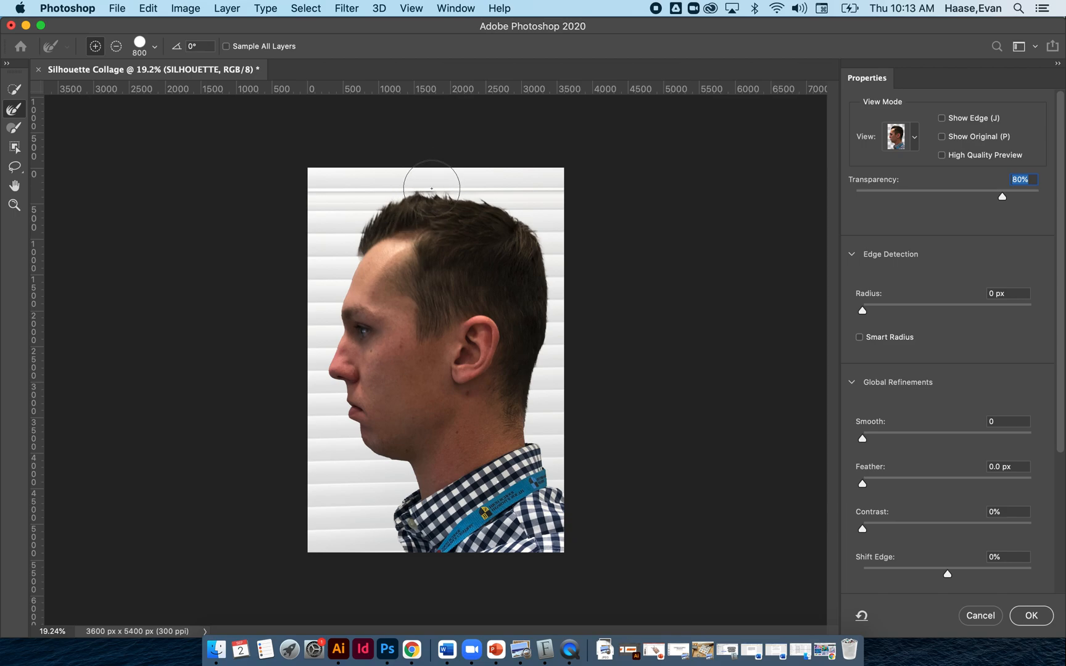
Switch the Refine Edge Brush to subtract mode and set the Edge Detection radius to 3 px.
{"action": "scroll", "coordinate": [400, 180], "scroll_direction": "up", "scroll_amount": 4}
{"action": "scroll", "coordinate": [400, 181], "scroll_direction": "up", "scroll_amount": 4}
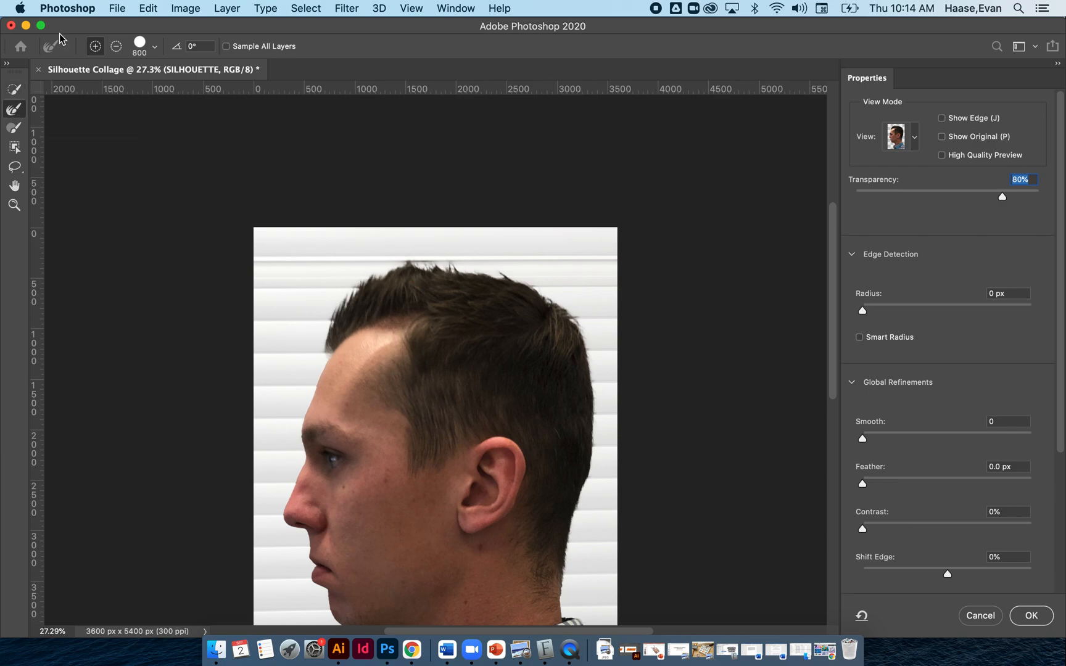
{"action": "left_click", "coordinate": [116, 47]}
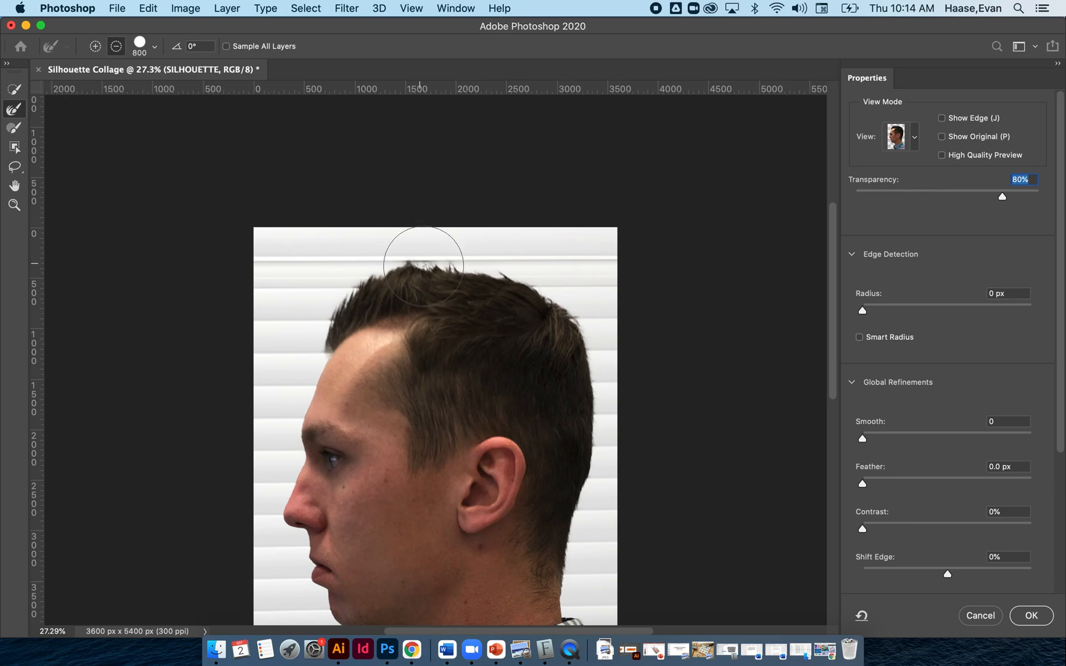
{"action": "left_click_drag", "start_coordinate": [863, 316], "coordinate": [891, 315]}
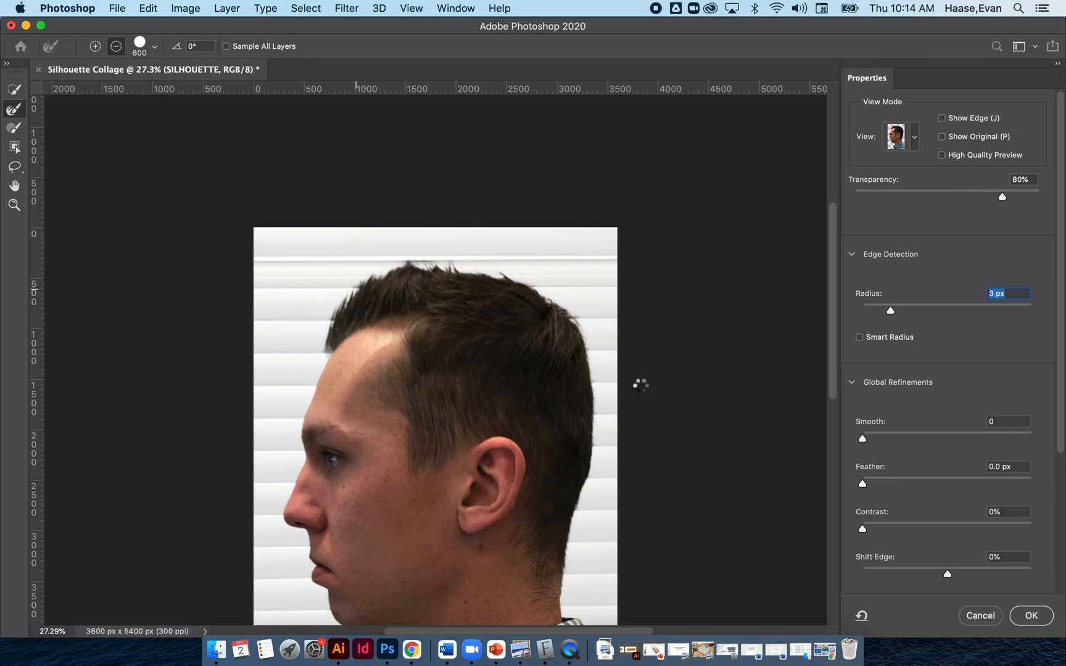
{"action": "scroll", "coordinate": [640, 383], "scroll_direction": "down", "scroll_amount": 2}
{"action": "scroll", "coordinate": [936, 477], "scroll_direction": "down", "scroll_amount": 5}
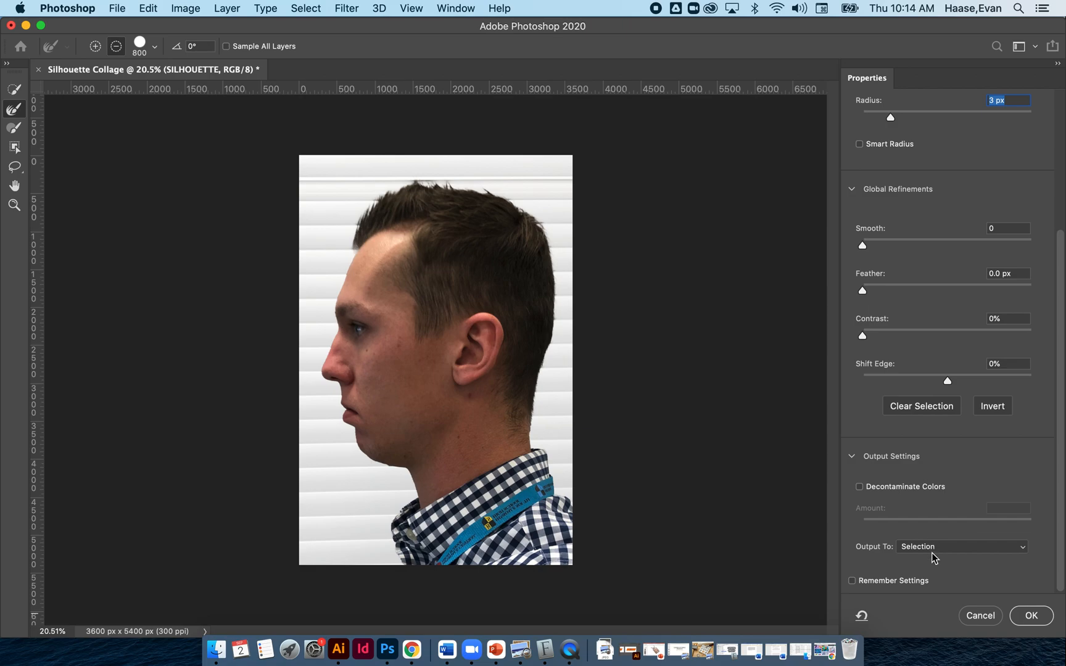
Smooth the selection edge to 33, feather it 9.1 px, keep the output as a selection, and apply the refinement.
{"action": "left_click", "coordinate": [934, 549]}
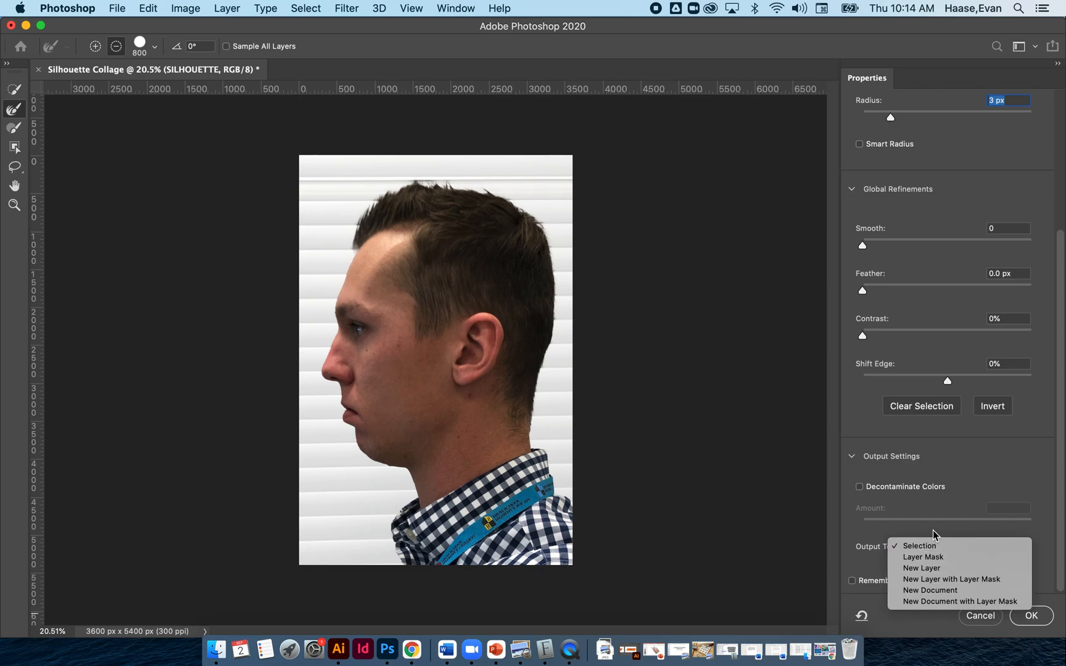
{"action": "left_click", "coordinate": [935, 542]}
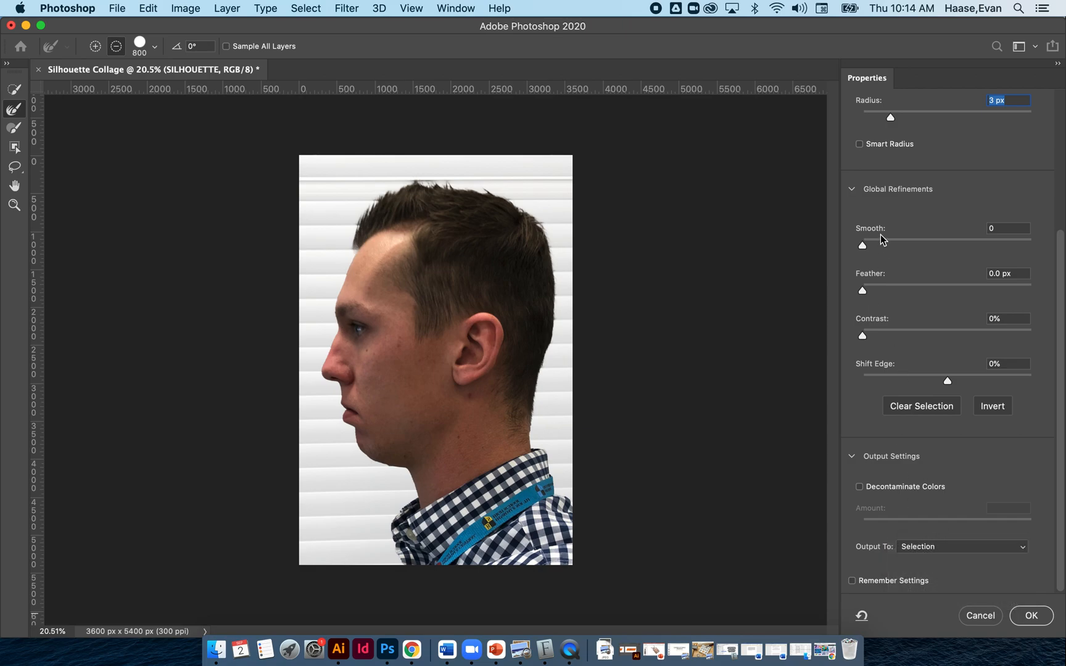
{"action": "left_click_drag", "start_coordinate": [865, 245], "coordinate": [921, 249]}
{"action": "left_click_drag", "start_coordinate": [863, 292], "coordinate": [928, 293]}
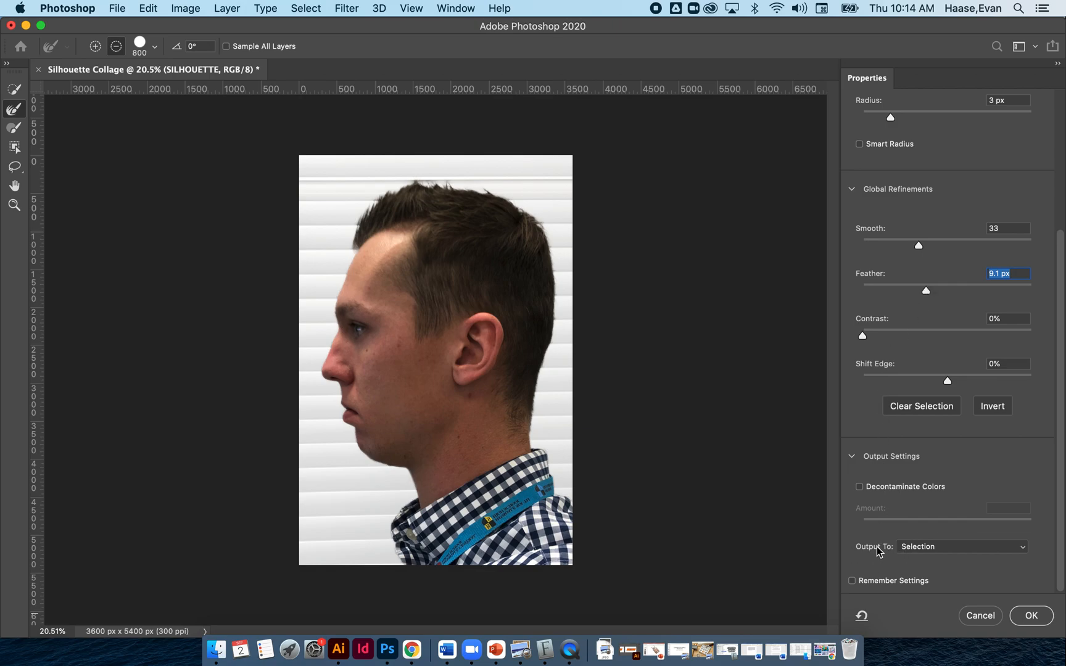
{"action": "left_click", "coordinate": [919, 549]}
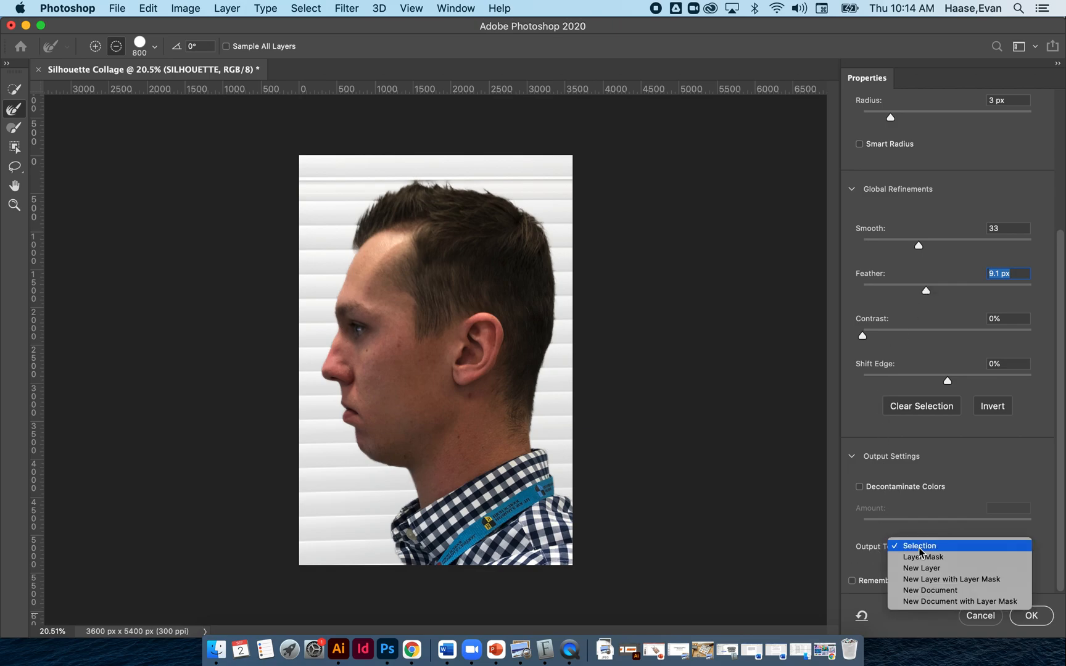
{"action": "left_click", "coordinate": [922, 547]}
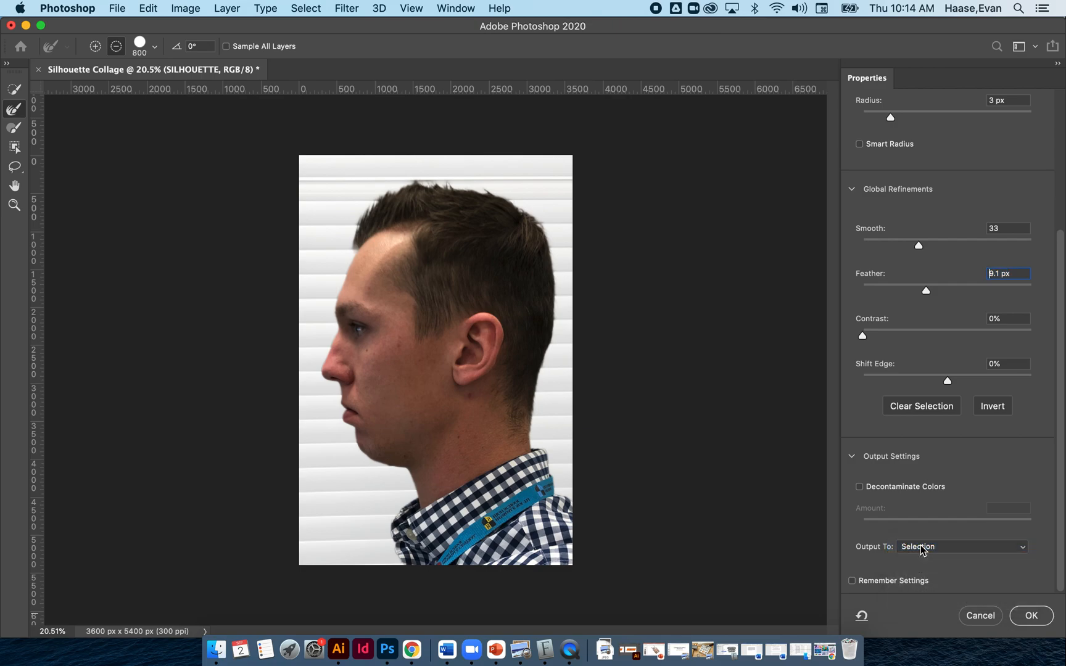
{"action": "left_click", "coordinate": [1032, 615]}
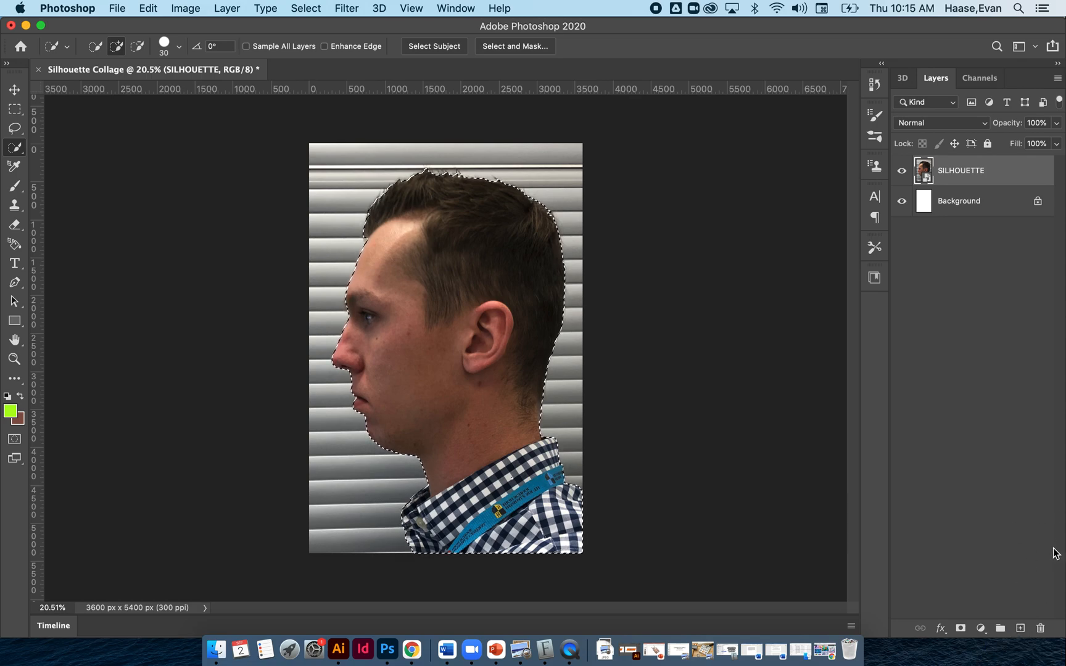
Add a new layer above SILHOUETTE and invert the selection so it covers the area around the man.
{"action": "left_click", "coordinate": [1021, 628]}
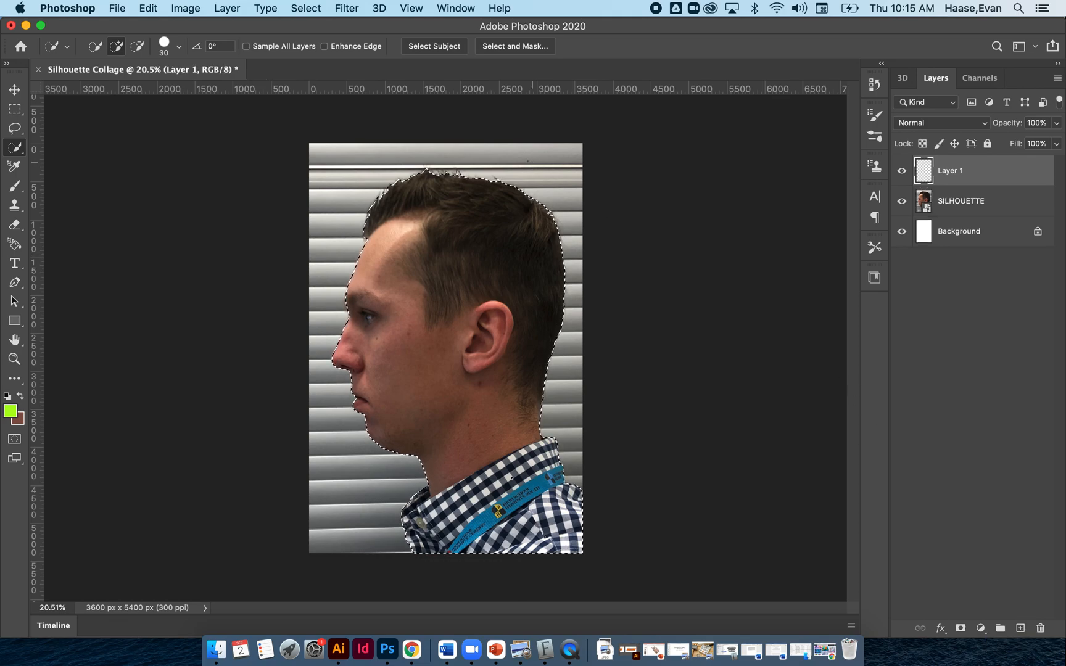
{"action": "left_click", "coordinate": [294, 9]}
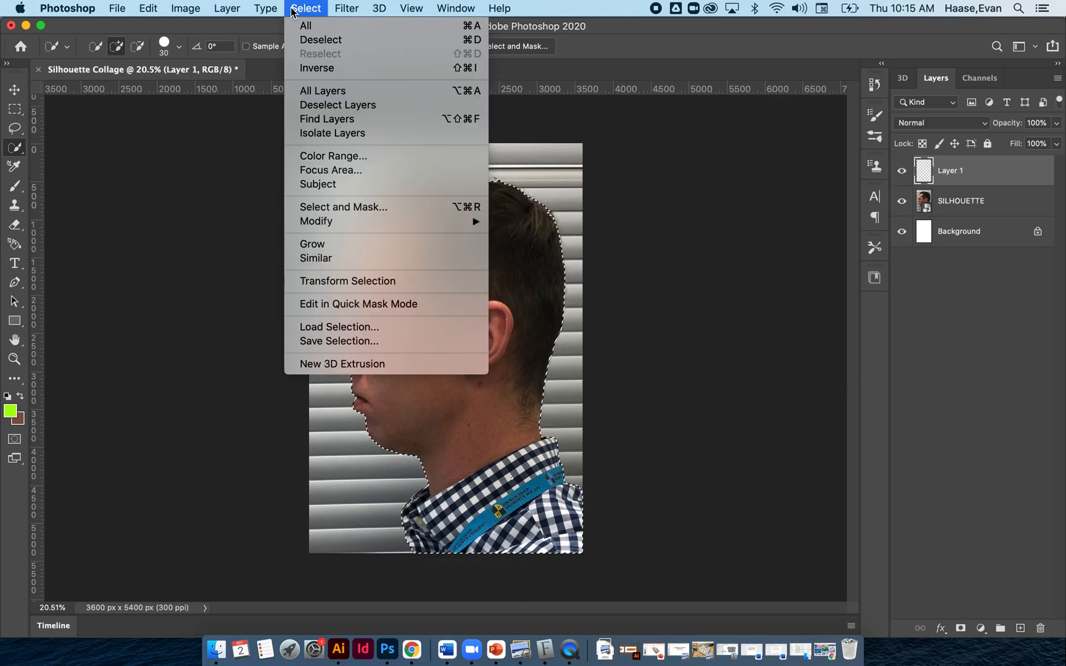
{"action": "left_click", "coordinate": [316, 68]}
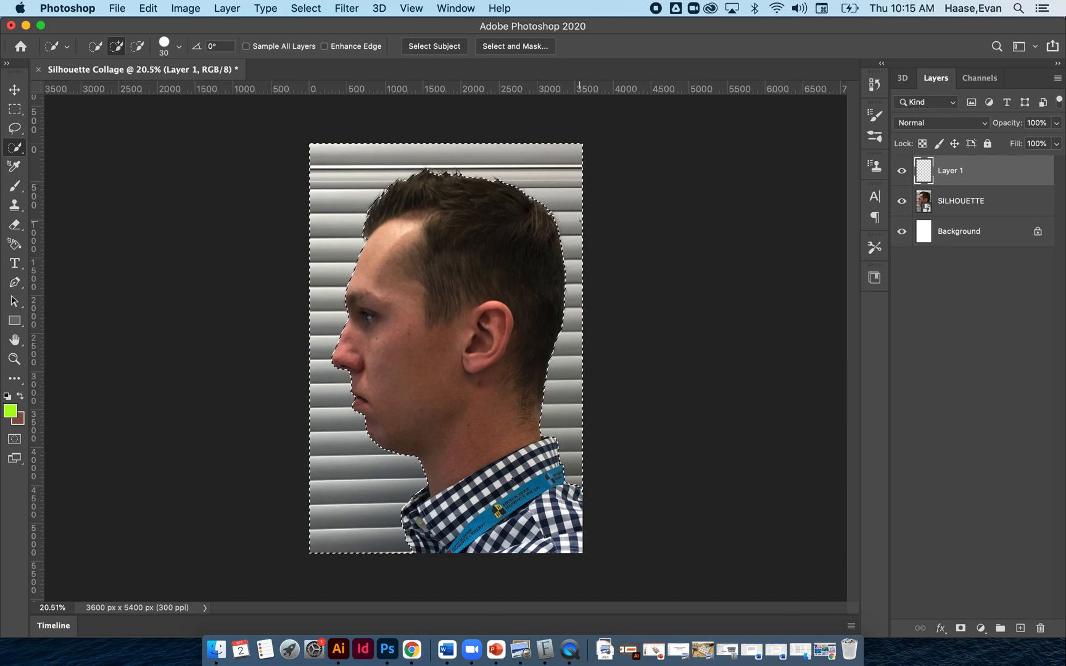
Fill the inverted selection on the new layer with black in Normal mode at 100% opacity.
{"action": "left_click", "coordinate": [160, 6]}
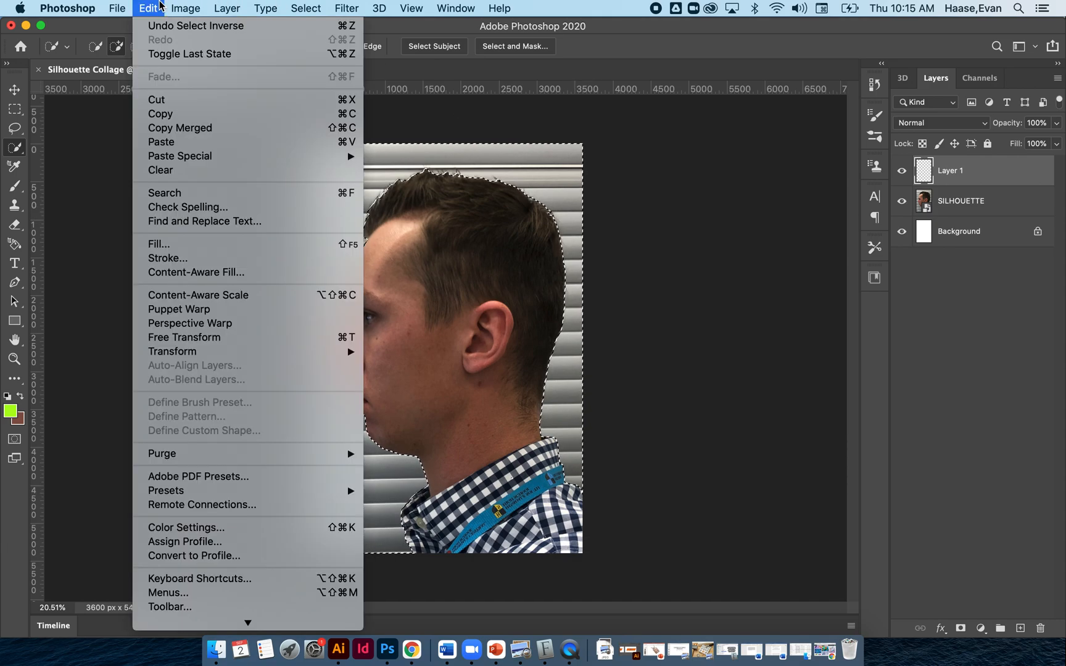
{"action": "left_click", "coordinate": [168, 241]}
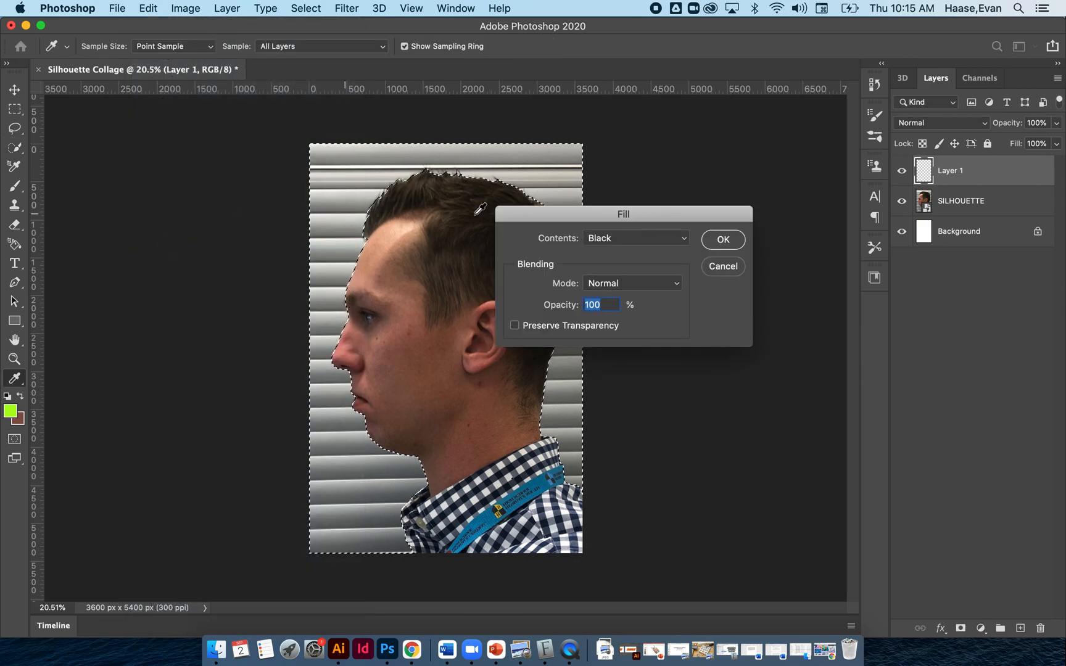
{"action": "left_click", "coordinate": [603, 240]}
{"action": "left_click", "coordinate": [602, 240]}
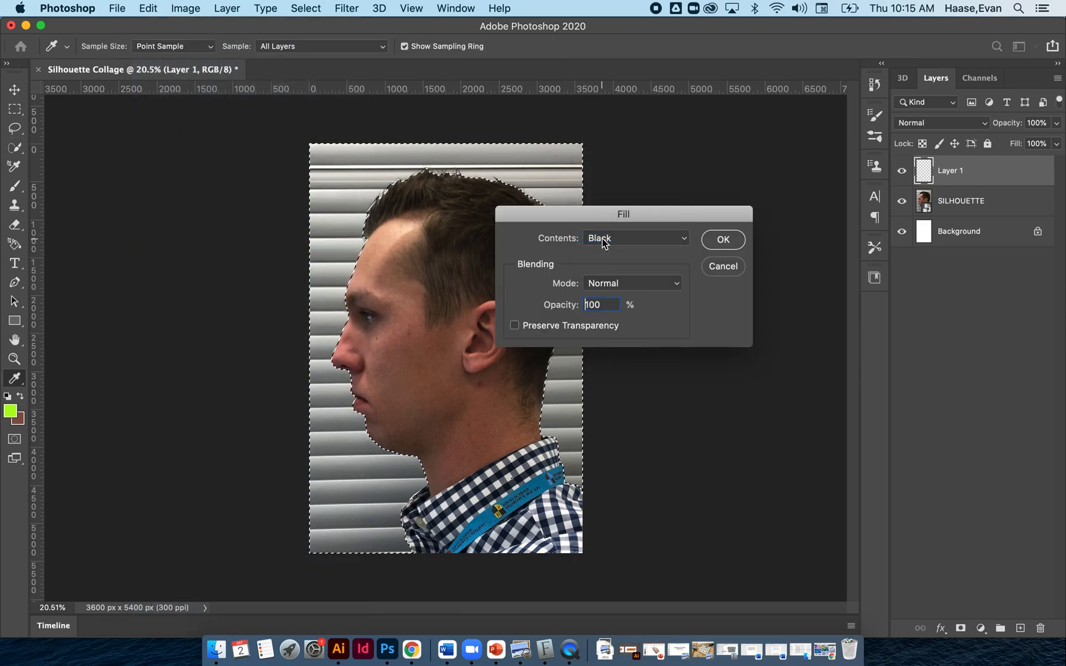
{"action": "left_click", "coordinate": [730, 237]}
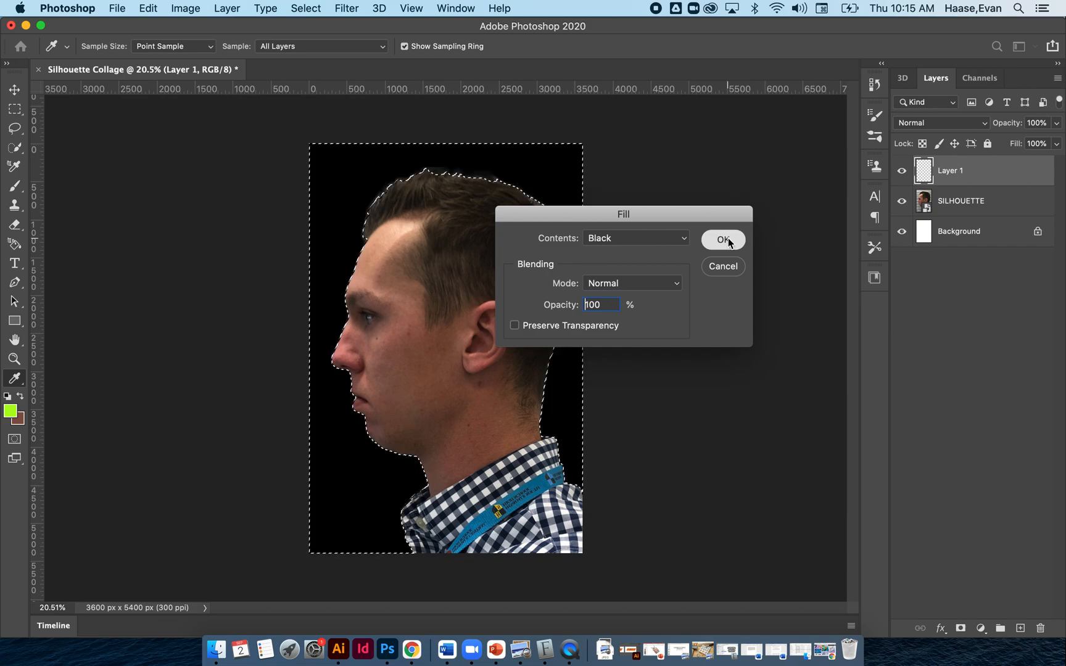
{"action": "key", "text": "w"}
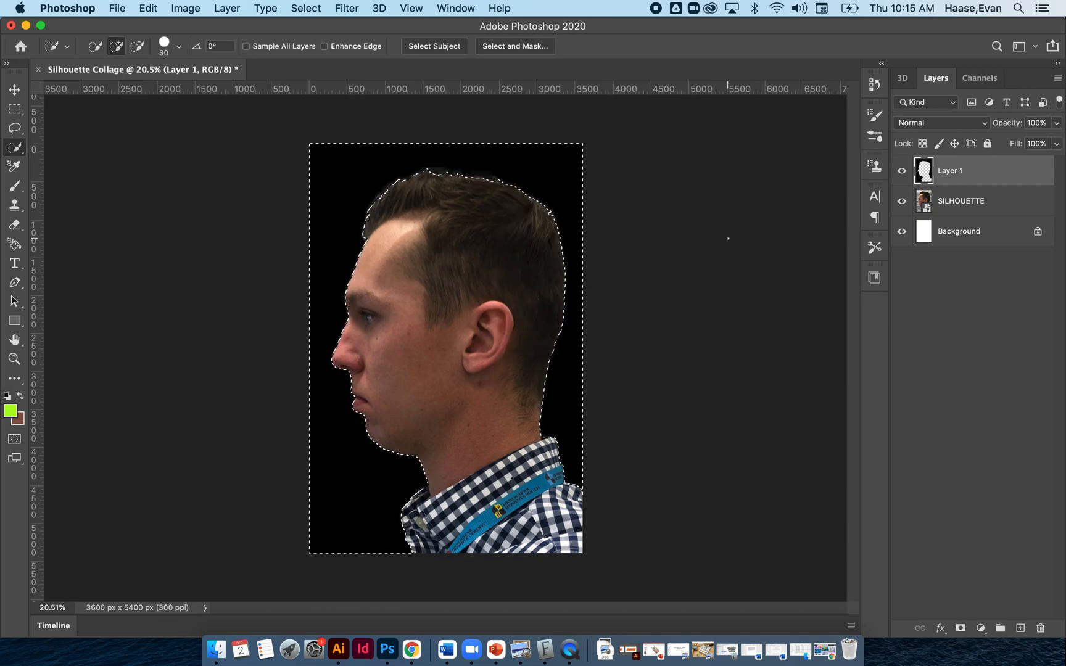
Clear the selection and delete the SILHOUETTE photo layer beneath the black fill.
{"action": "left_click", "coordinate": [1011, 201]}
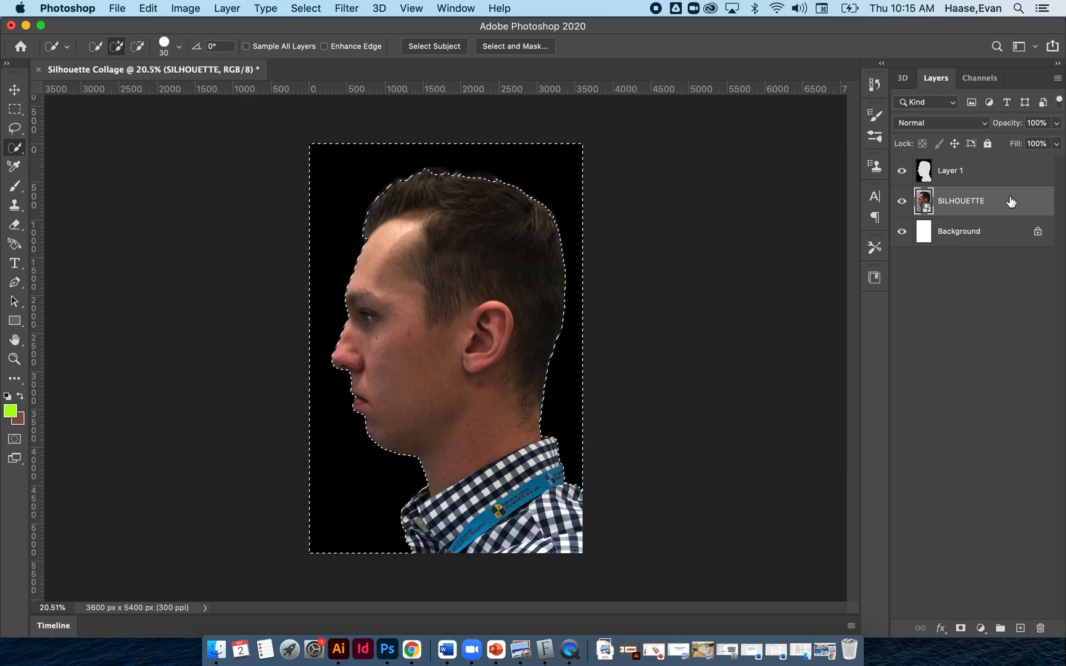
{"action": "key", "text": "BackSpace"}
{"action": "left_click", "coordinate": [635, 233]}
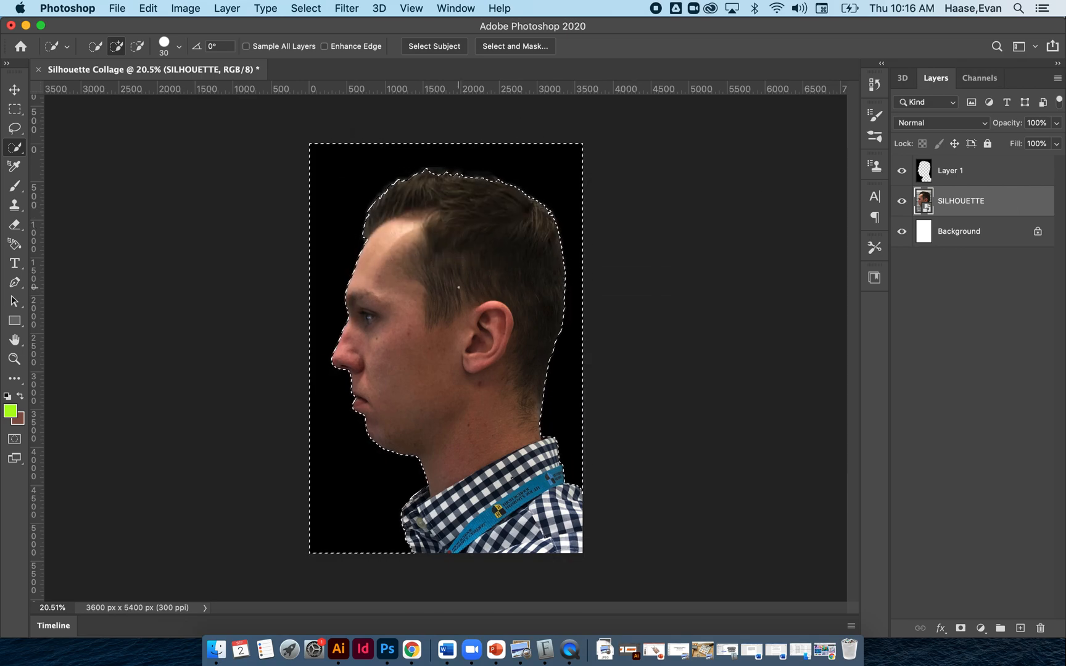
{"action": "key", "text": "super+d"}
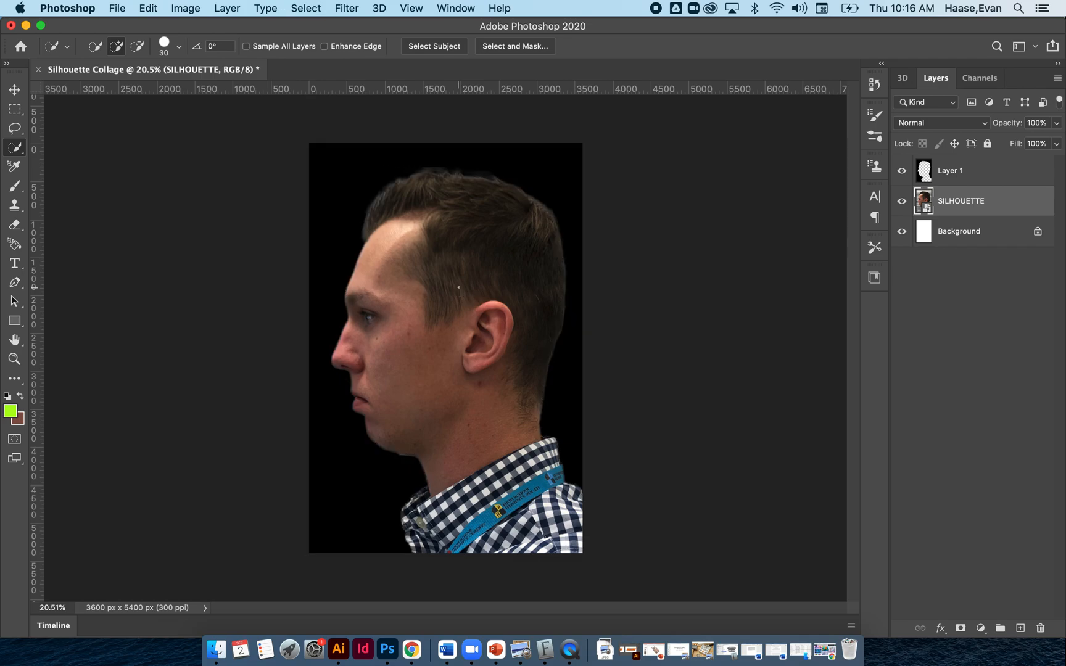
{"action": "key", "text": "Delete"}
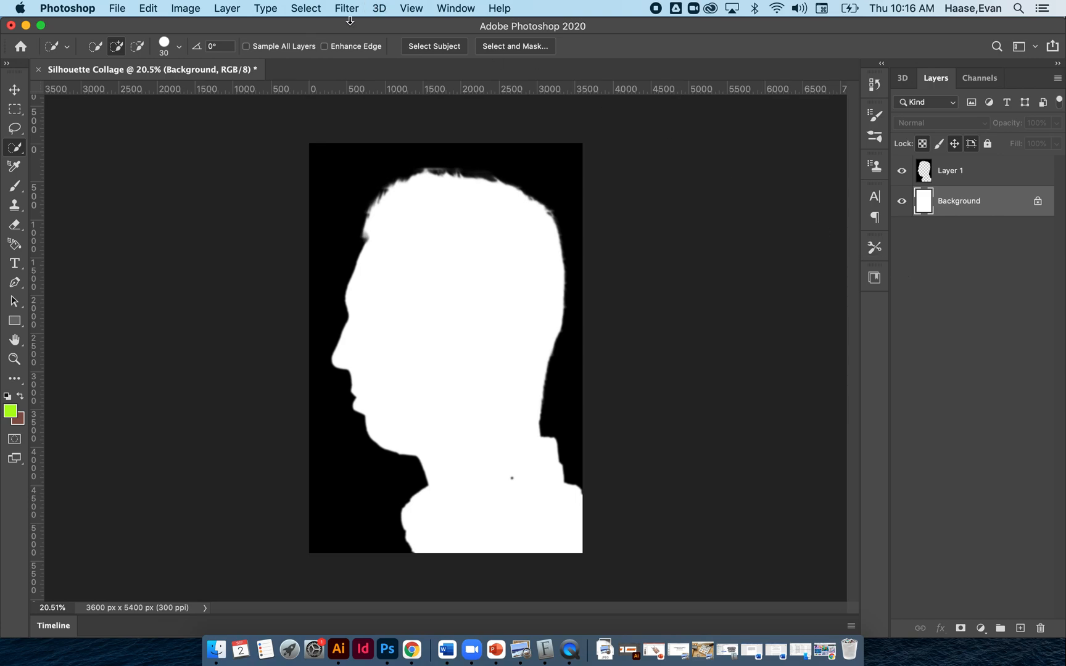
Place pexels-w-w-889839.jpg from the desktop, shrink it below 16%, rotate it about 11°, and position the painted eye within the face.
{"action": "left_click_drag", "start_coordinate": [343, 28], "coordinate": [496, 3]}
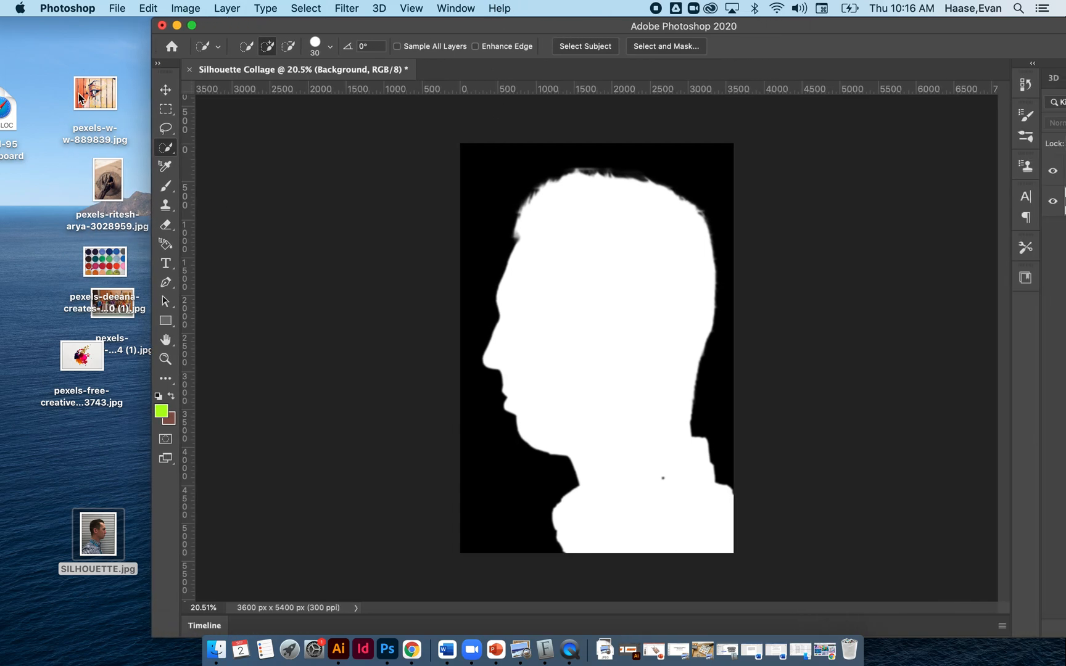
{"action": "left_click_drag", "start_coordinate": [79, 97], "coordinate": [505, 333]}
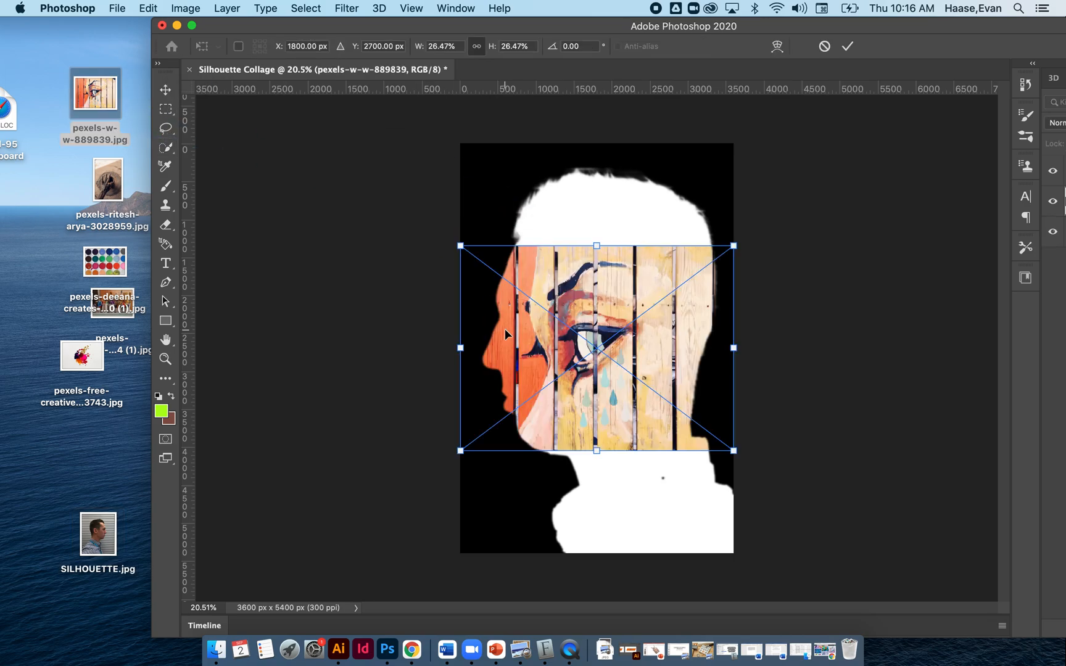
{"action": "left_click_drag", "start_coordinate": [734, 246], "coordinate": [593, 299]}
{"action": "left_click_drag", "start_coordinate": [584, 345], "coordinate": [608, 282]}
{"action": "left_click_drag", "start_coordinate": [654, 390], "coordinate": [648, 416]}
{"action": "left_click_drag", "start_coordinate": [615, 341], "coordinate": [582, 336]}
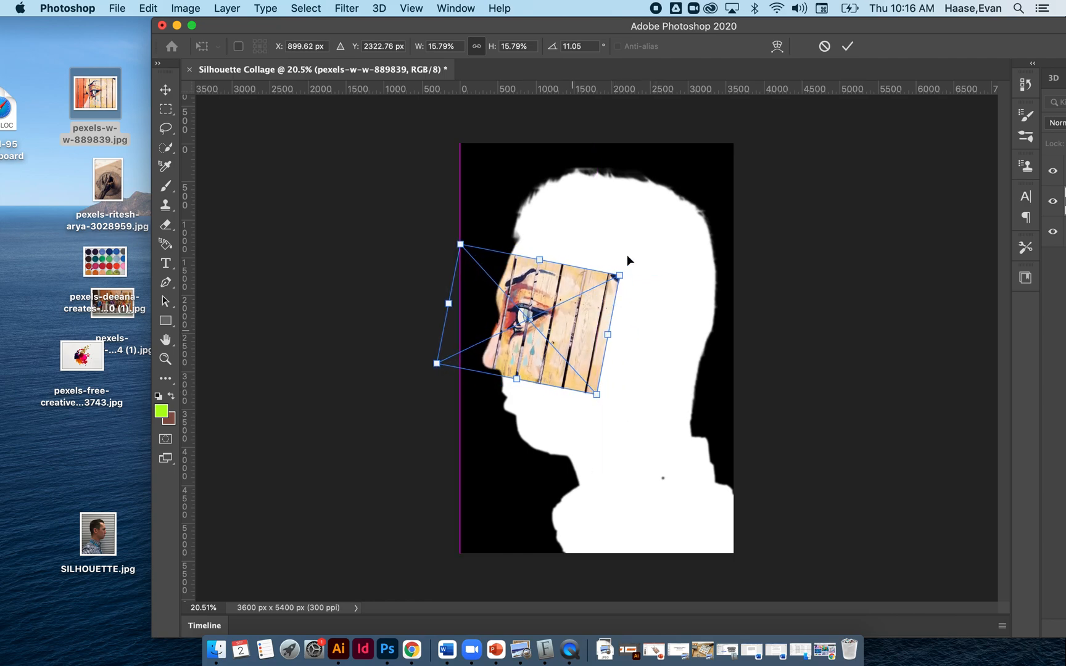
{"action": "left_click_drag", "start_coordinate": [620, 275], "coordinate": [604, 282]}
{"action": "left_click_drag", "start_coordinate": [559, 317], "coordinate": [561, 317]}
{"action": "key", "text": "Return"}
{"action": "key", "text": "w"}
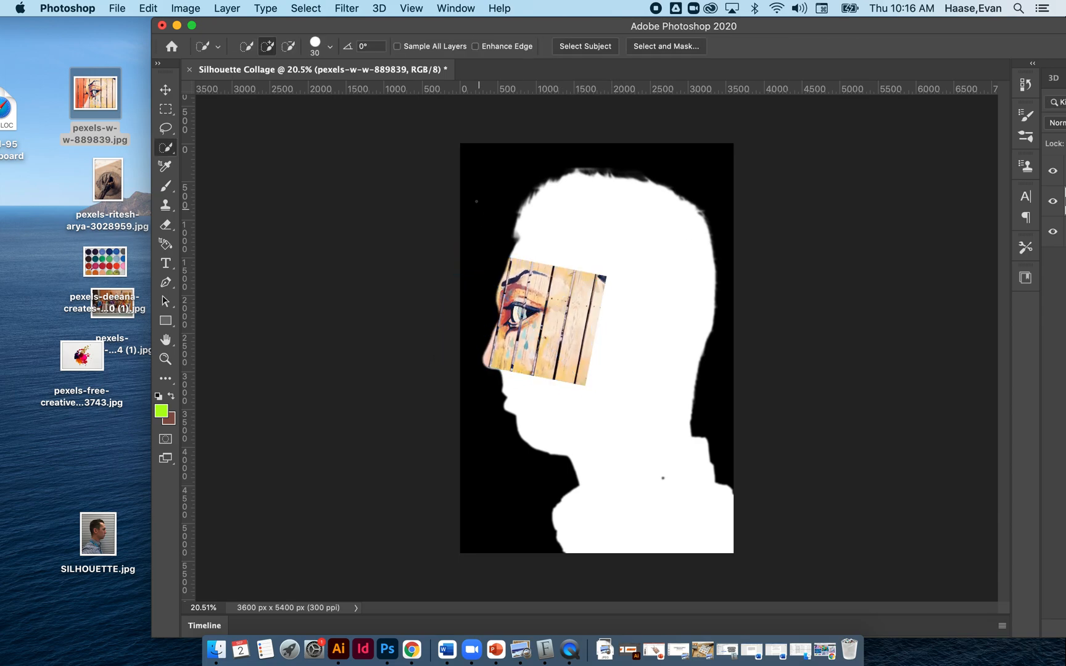
Place the pexels-deeana-creates-1576210 (1) paint palette image over the forehead, scaled to 6% and rotated about -20.8°.
{"action": "left_click_drag", "start_coordinate": [103, 297], "coordinate": [611, 256]}
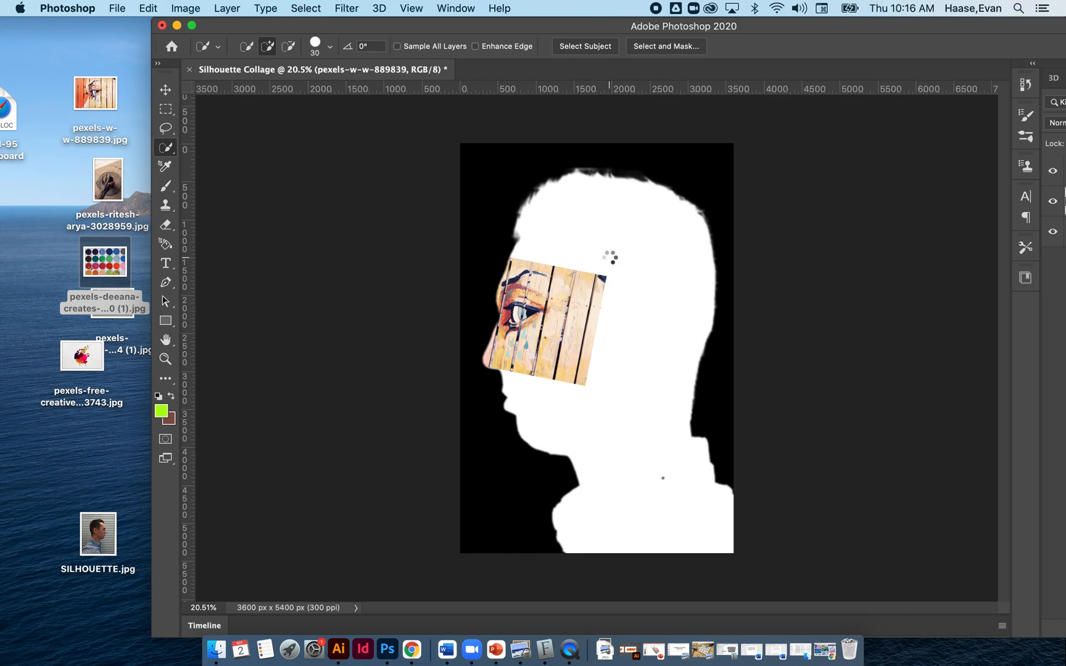
{"action": "left_click_drag", "start_coordinate": [736, 259], "coordinate": [549, 222]}
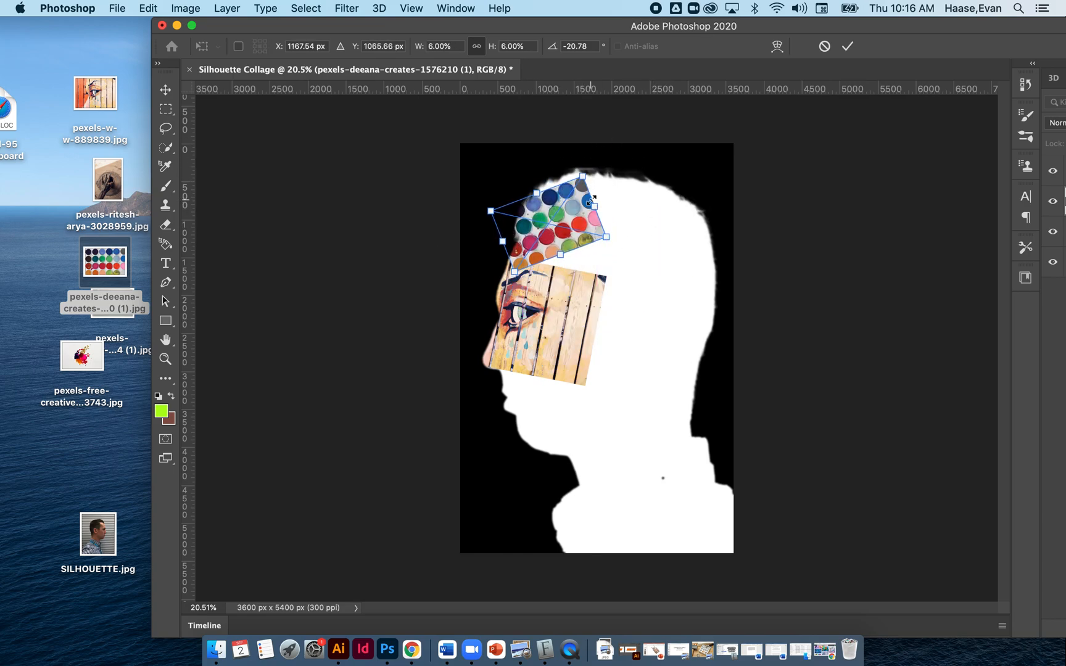
{"action": "key", "text": "Return"}
Place the pexels-free-creative-stuff-1193743 paint splatter image from the desktop at its default size, centred on the canvas.
{"action": "left_click_drag", "start_coordinate": [78, 359], "coordinate": [539, 417]}
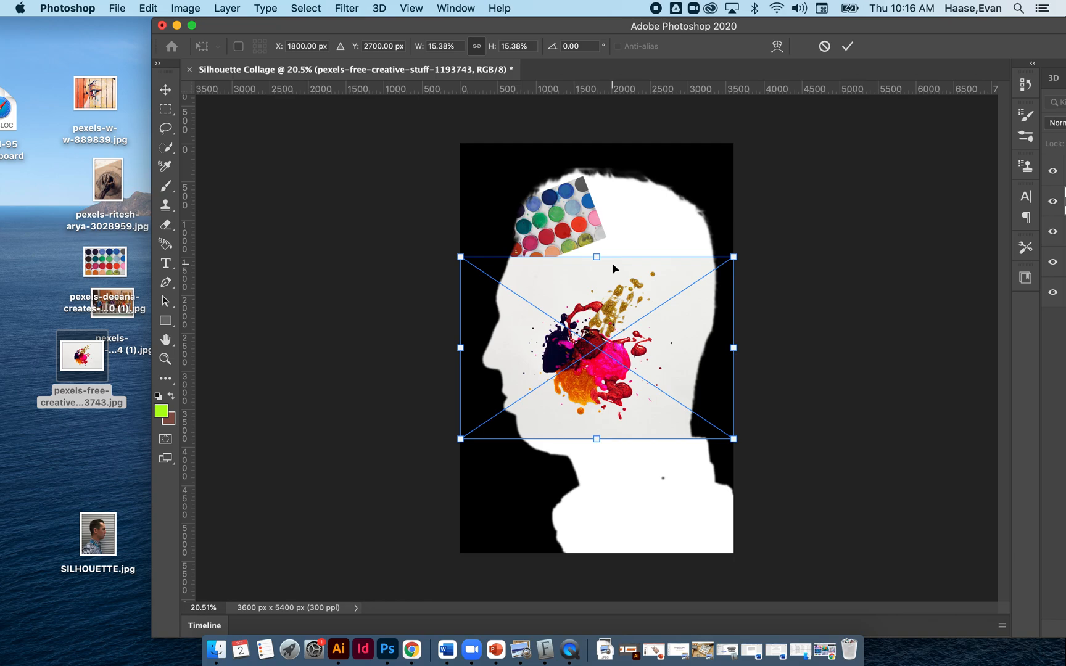
{"action": "left_click_drag", "start_coordinate": [653, 27], "coordinate": [531, 25]}
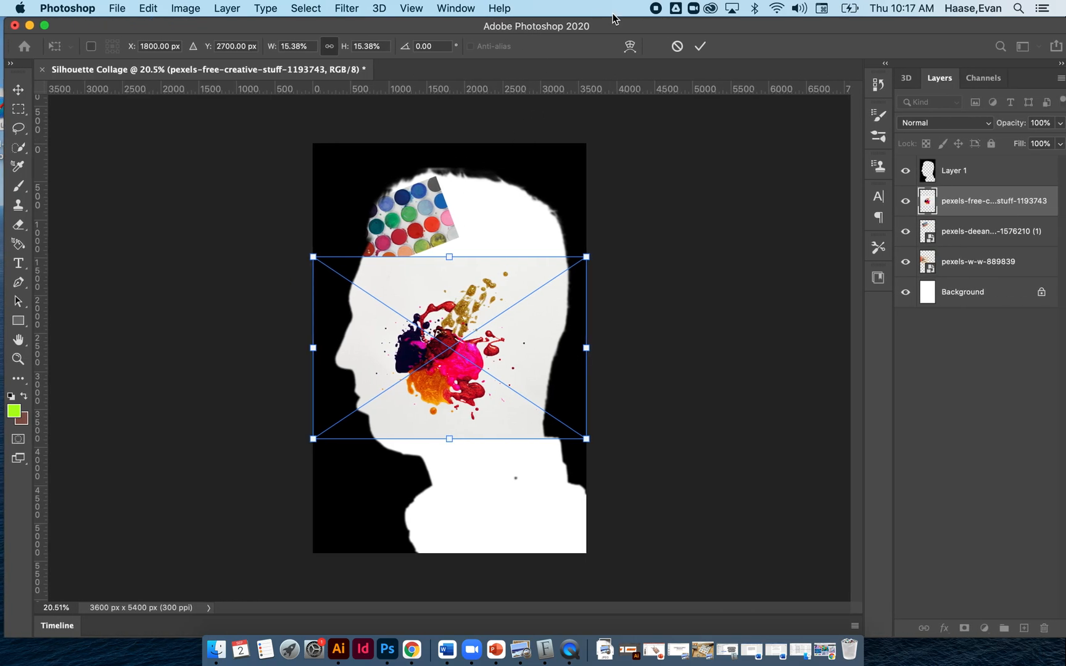
{"action": "left_click", "coordinate": [701, 46]}
{"action": "key", "text": "w"}
{"action": "left_click_drag", "start_coordinate": [643, 31], "coordinate": [696, 31]}
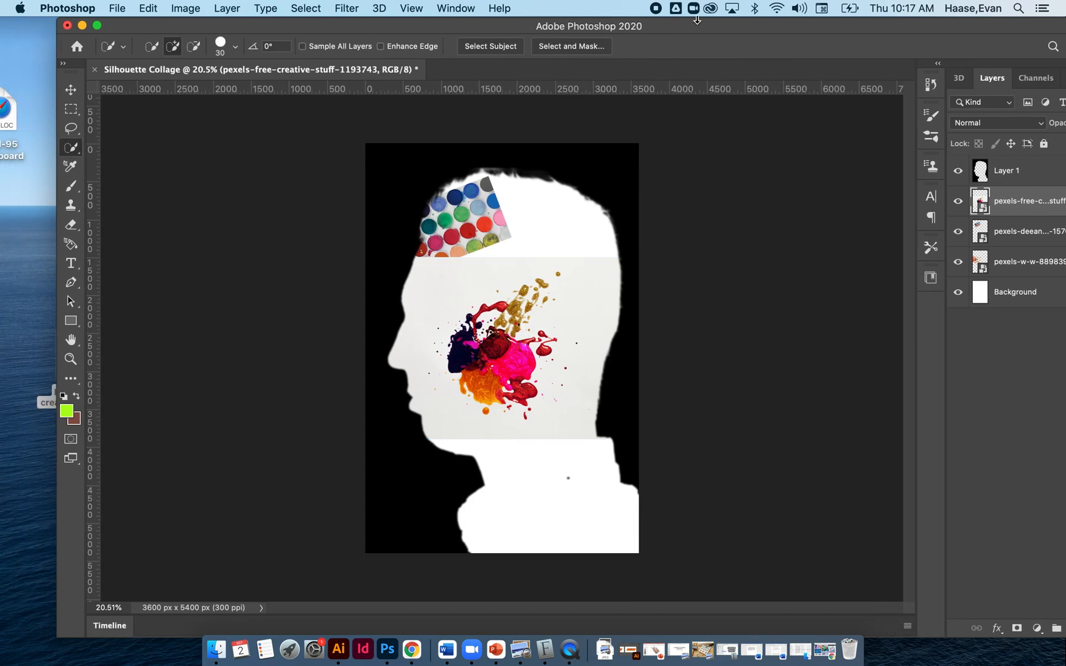
Isolate the paint splatter with Select Subject and copy it onto its own layer.
{"action": "left_click", "coordinate": [497, 47]}
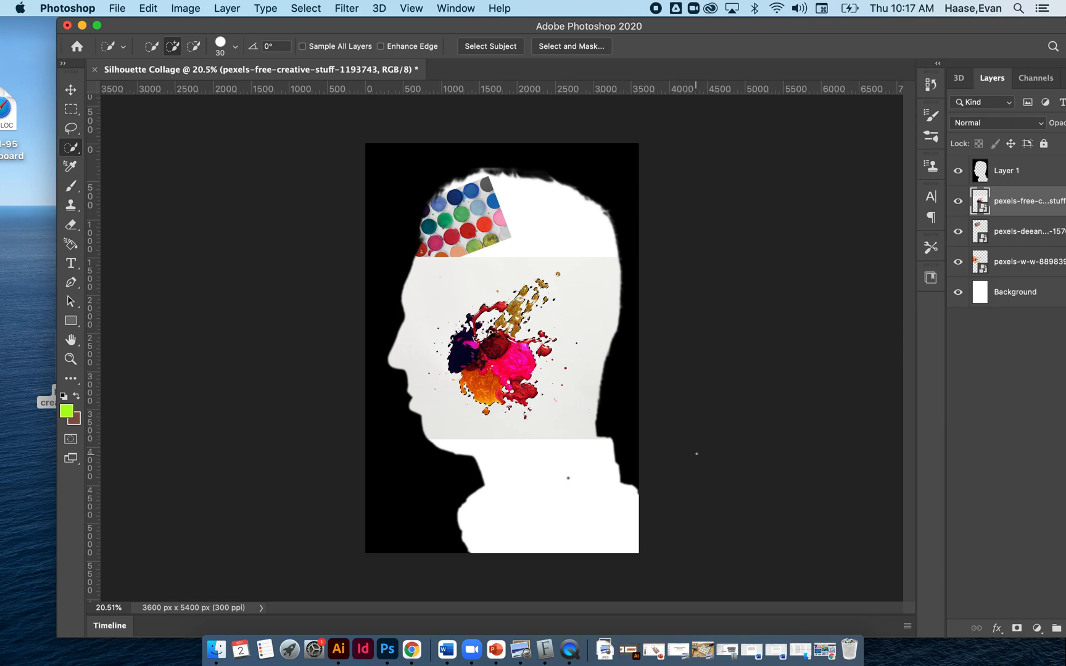
{"action": "key", "text": "super+c"}
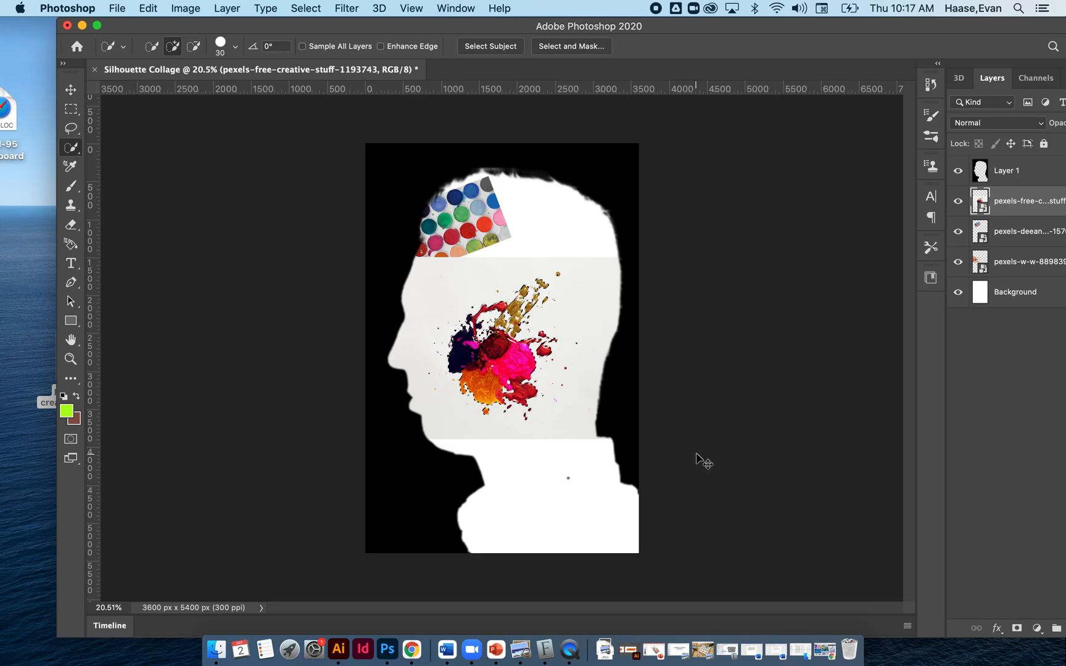
{"action": "key", "text": "super+v"}
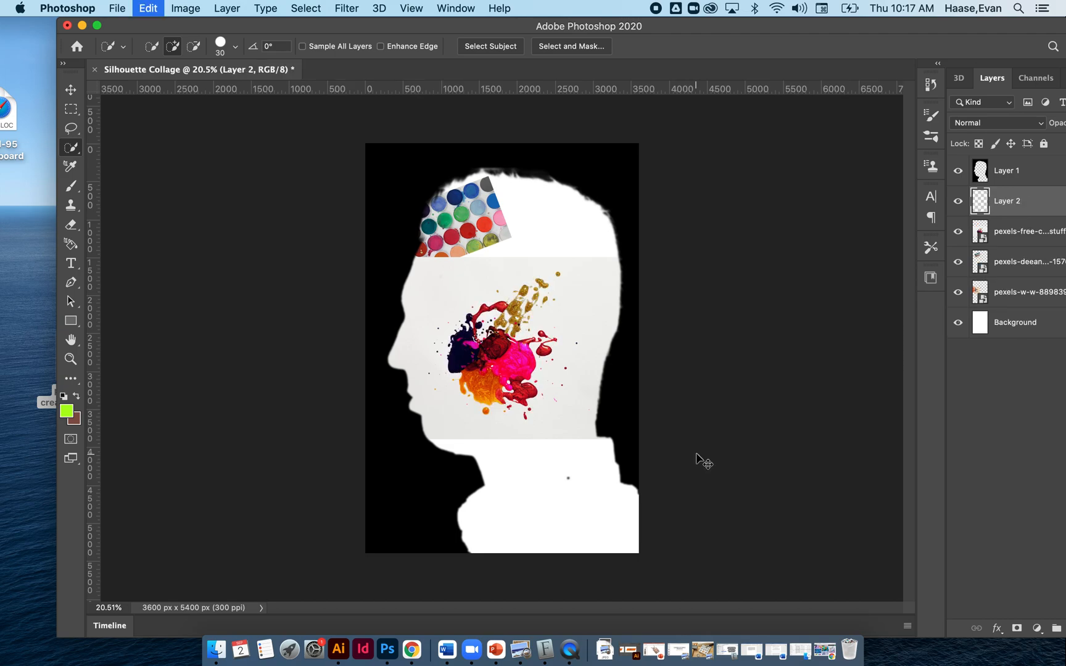
Delete the pexels-w-w-889839 painted eye layer.
{"action": "left_click", "coordinate": [960, 293]}
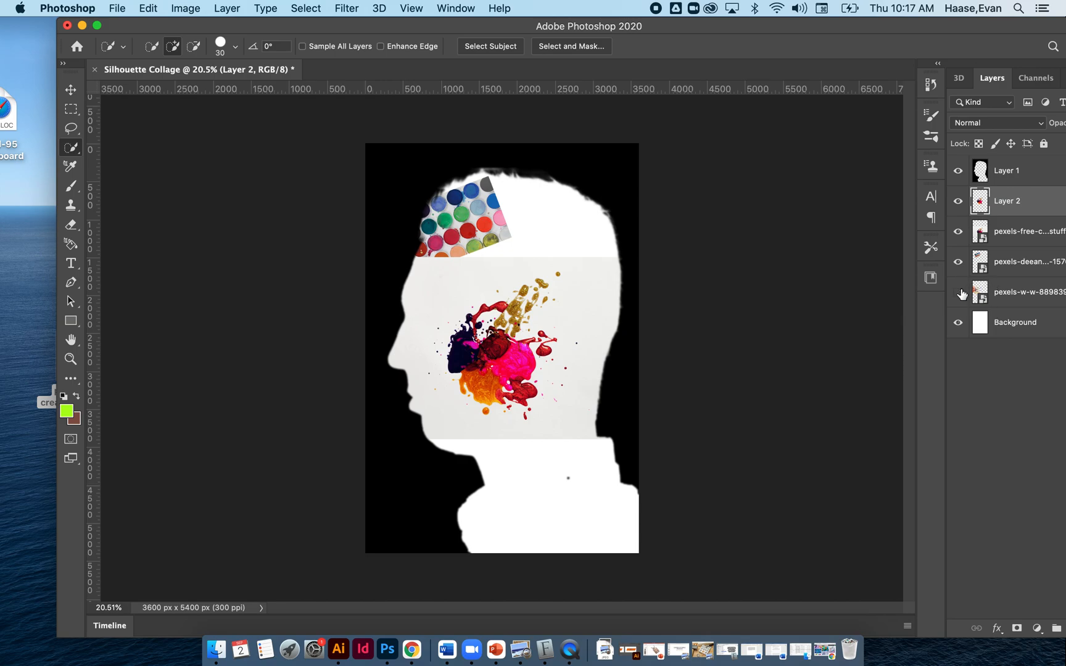
{"action": "left_click", "coordinate": [1020, 296]}
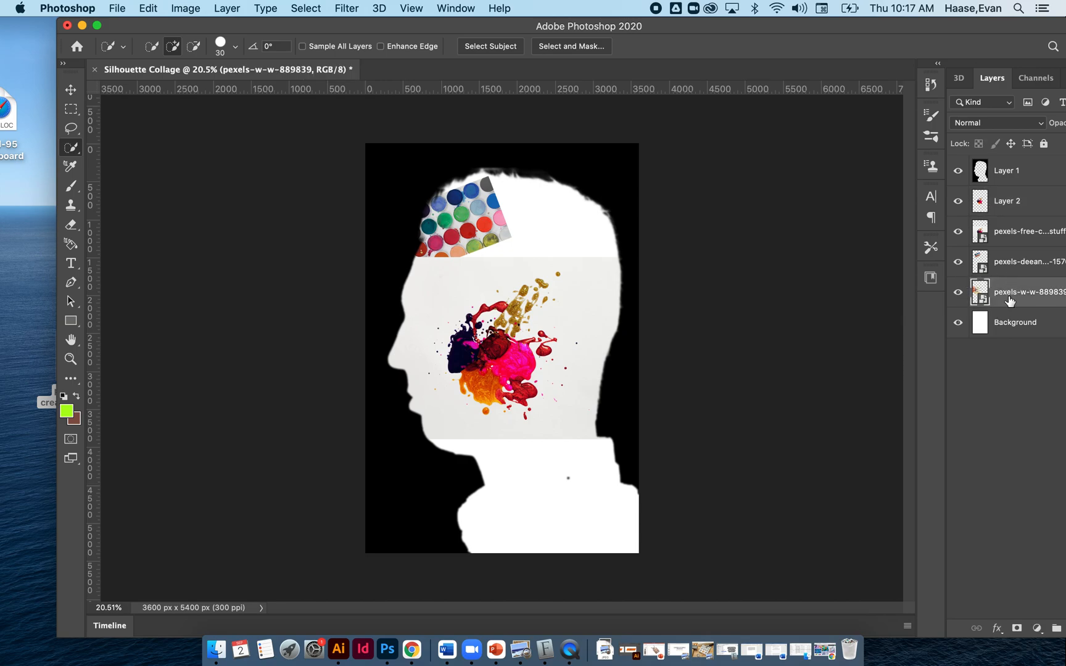
{"action": "key", "text": "Delete"}
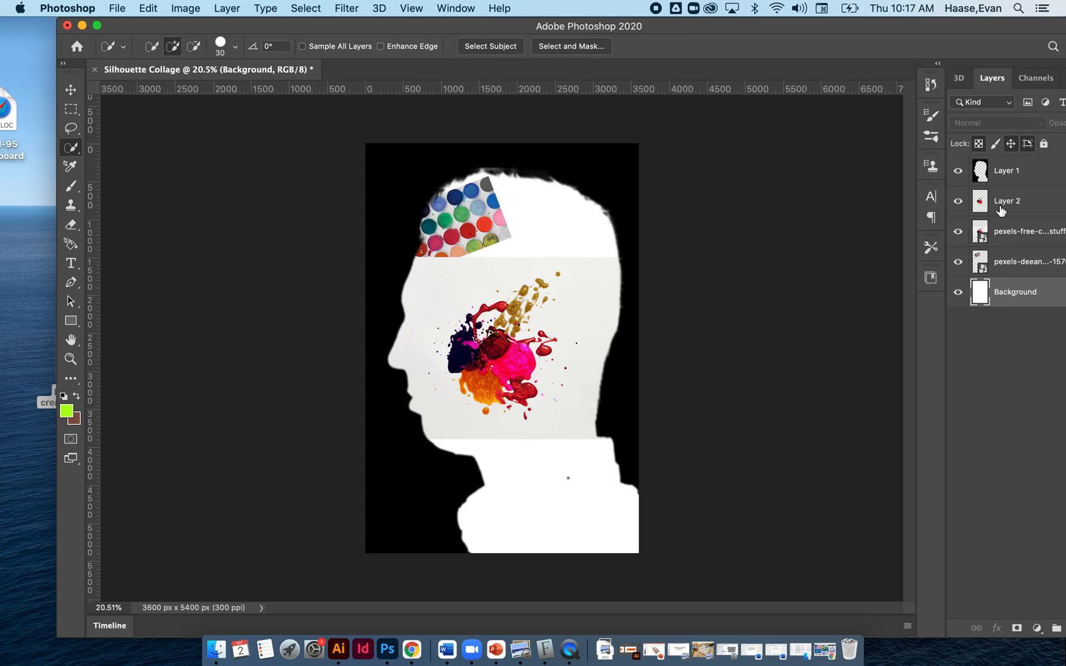
Compare the splatter cutout on Layer 2 with the original by toggling the visibility of the pexels-free-creative-stuff layer.
{"action": "left_click", "coordinate": [999, 211]}
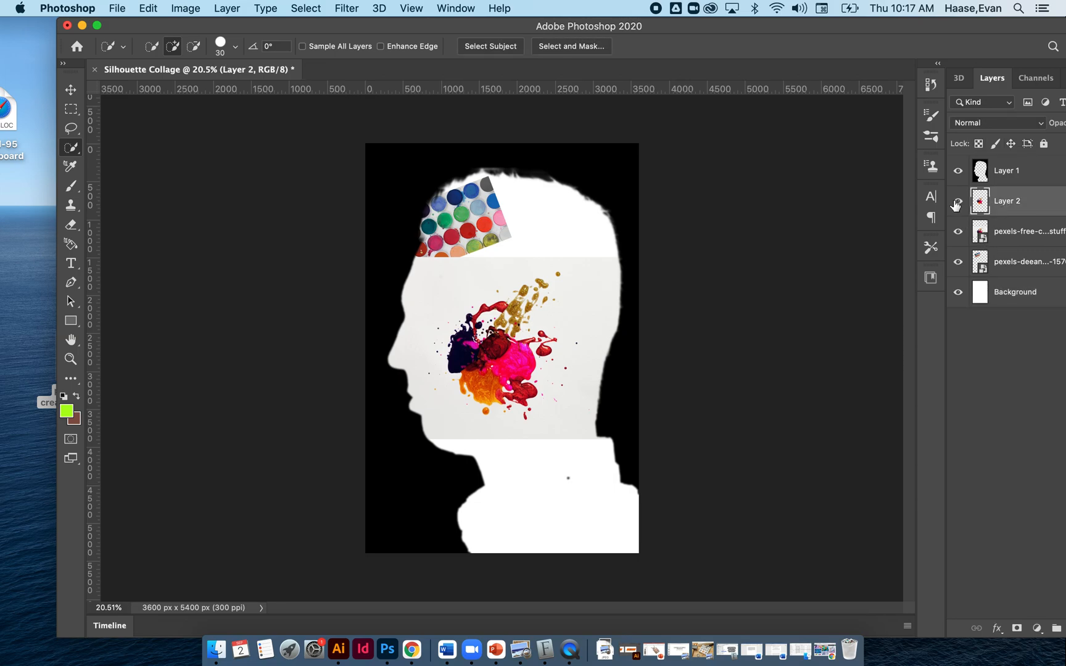
{"action": "left_click", "coordinate": [961, 233]}
{"action": "left_click", "coordinate": [961, 234]}
{"action": "left_click", "coordinate": [961, 233]}
{"action": "left_click", "coordinate": [962, 233]}
Undo the deletion of the pexels-w-w-889839 painted eye layer and select that layer.
{"action": "key", "text": "super+z"}
{"action": "key", "text": "super+z"}
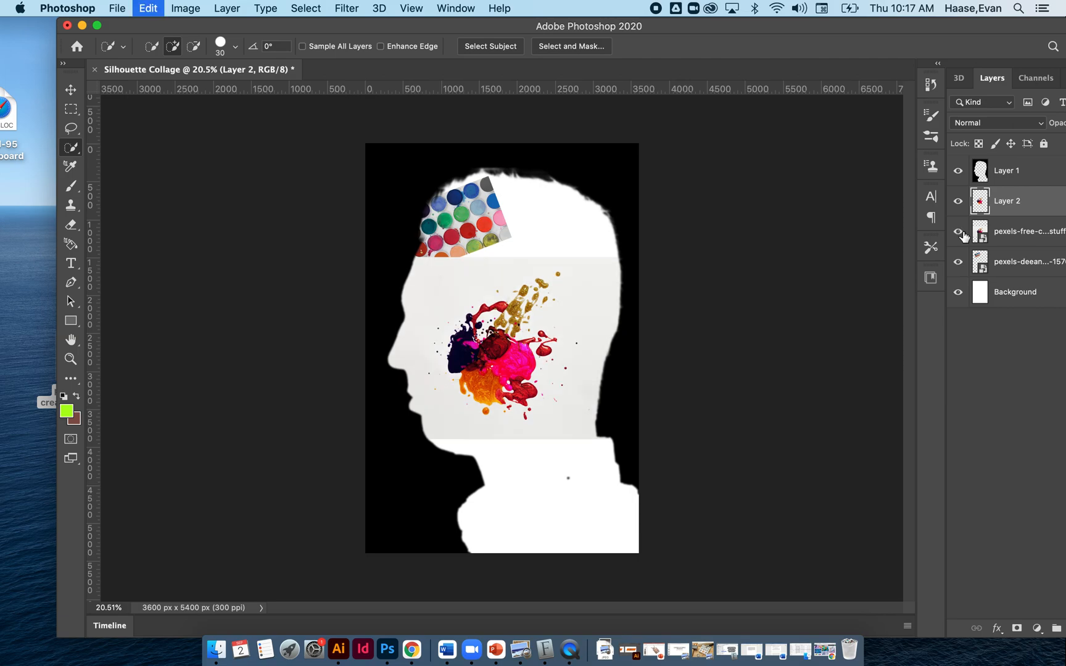
{"action": "key", "text": "super+z"}
{"action": "key", "text": "super+z"}
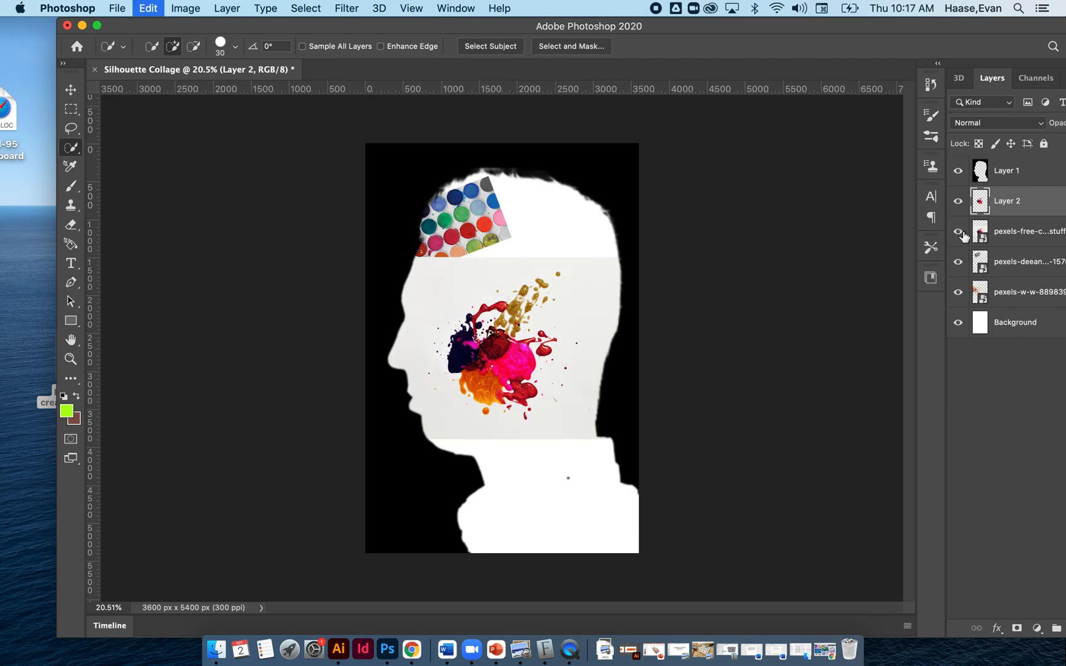
{"action": "left_click", "coordinate": [985, 292]}
{"action": "left_click", "coordinate": [958, 292]}
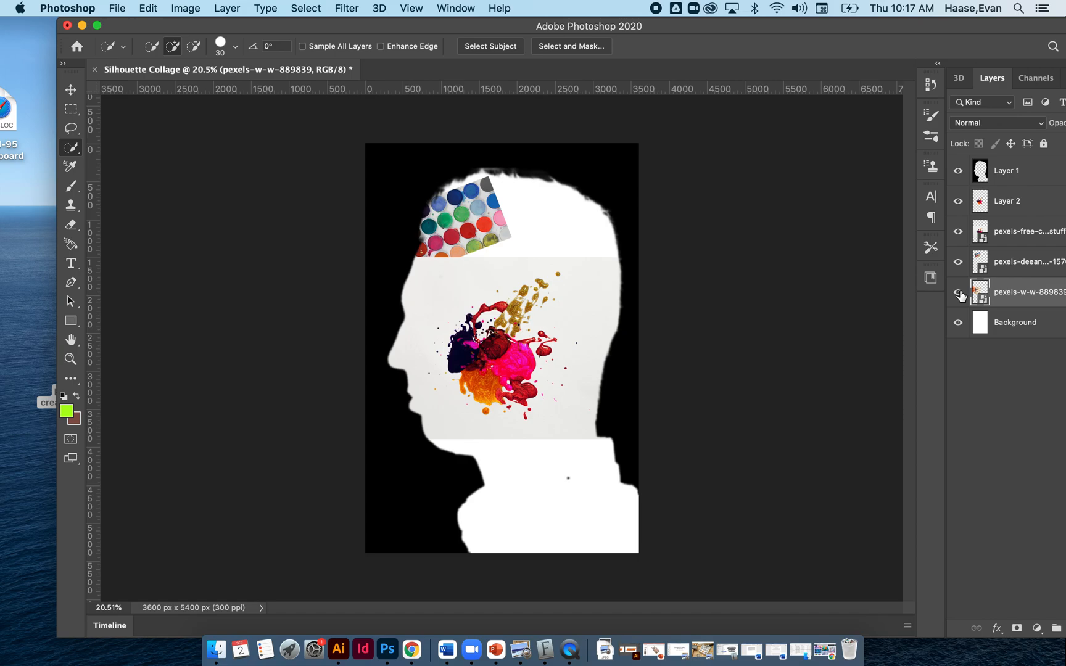
Hide the original pexels-free-creative-stuff paint splatter layer, then delete it, keeping the cutout on Layer 2.
{"action": "left_click", "coordinate": [959, 234]}
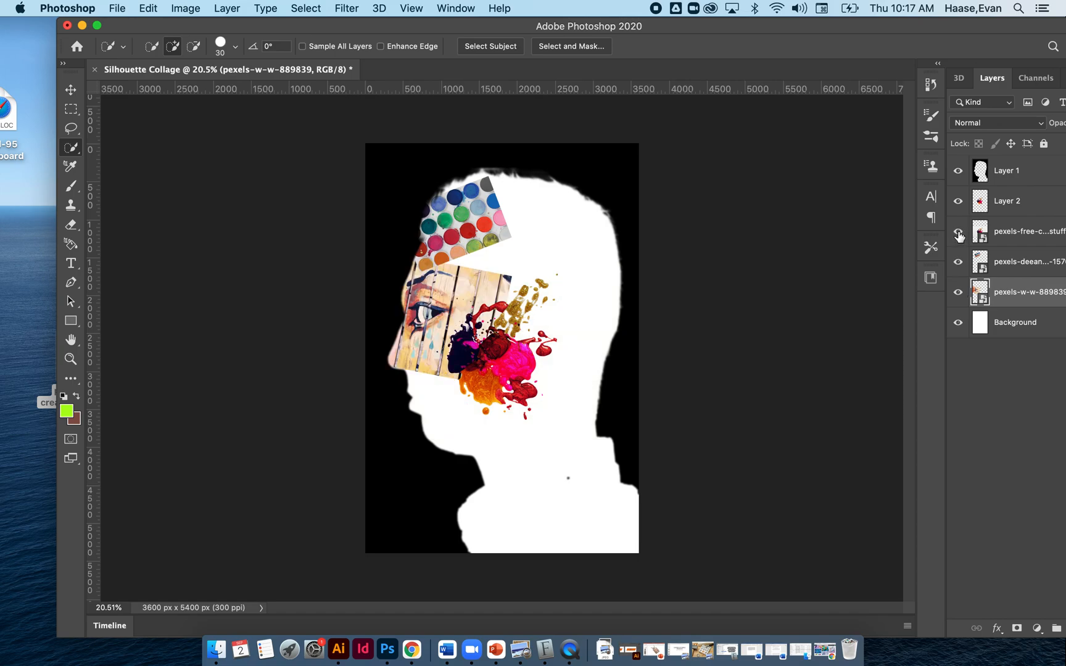
{"action": "left_click", "coordinate": [959, 233]}
{"action": "left_click", "coordinate": [959, 234]}
{"action": "left_click", "coordinate": [1005, 229]}
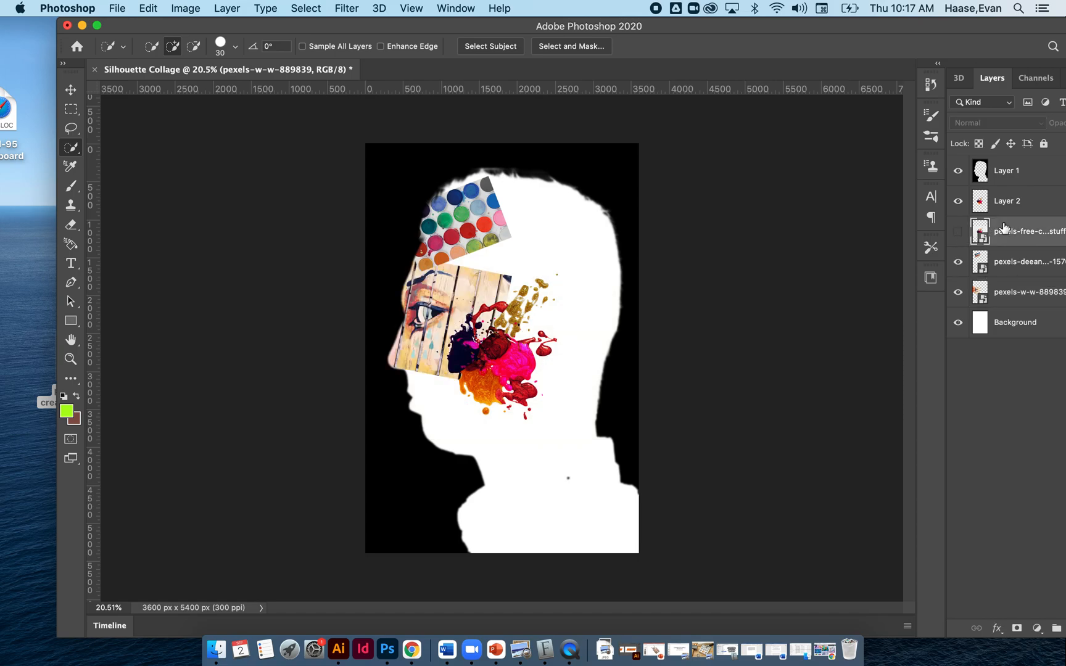
{"action": "key", "text": "Delete"}
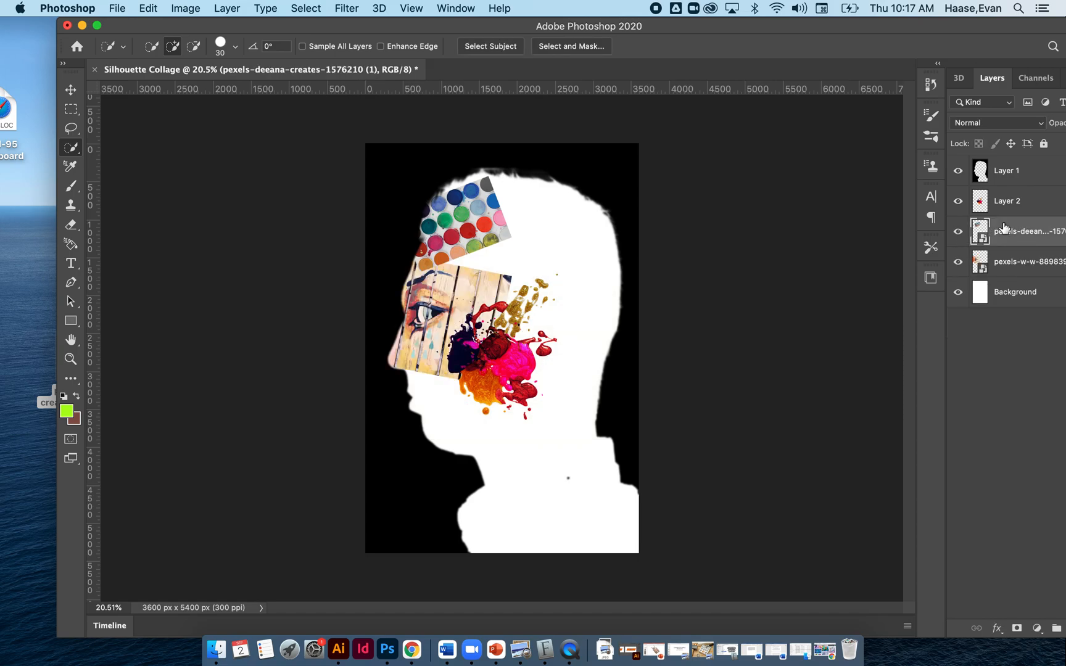
Enlarge the paint splatter cutout on Layer 2 and position it over the nose, mouth and chin of the silhouette.
{"action": "left_click", "coordinate": [70, 89]}
{"action": "mouse_move", "coordinate": [454, 366]}
{"action": "left_mouse_down"}
{"action": "mouse_move", "coordinate": [521, 272]}
{"action": "mouse_move", "coordinate": [470, 341]}
{"action": "mouse_move", "coordinate": [481, 365]}
{"action": "left_mouse_up"}
{"action": "key", "text": "super+t"}
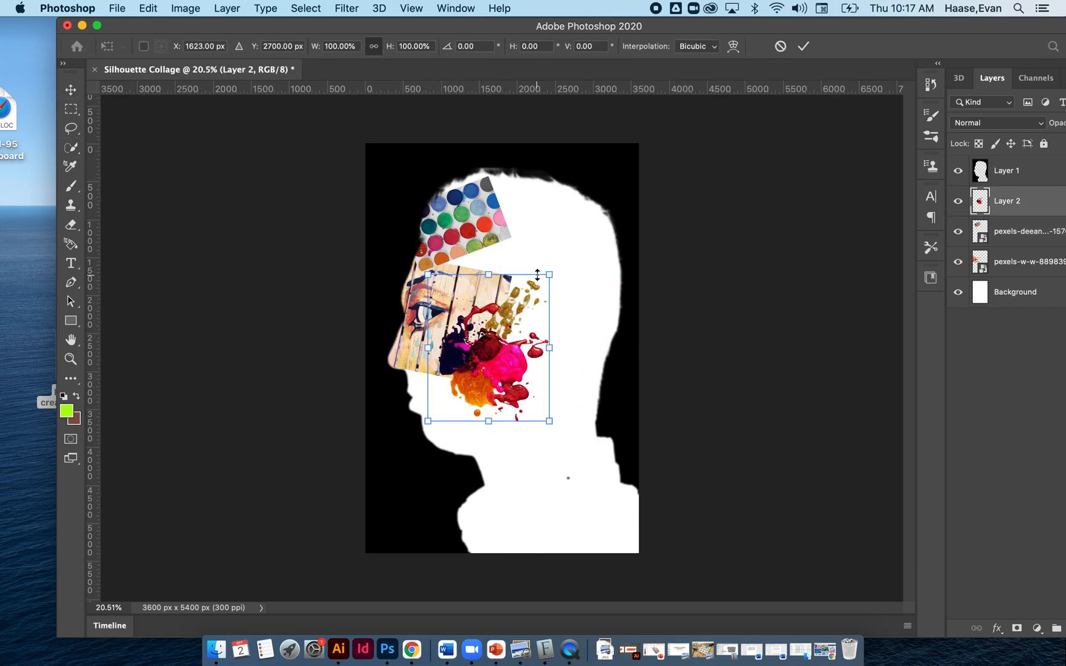
{"action": "left_click_drag", "start_coordinate": [548, 274], "coordinate": [642, 186]}
{"action": "left_click_drag", "start_coordinate": [524, 320], "coordinate": [470, 402]}
{"action": "key", "text": "Return"}
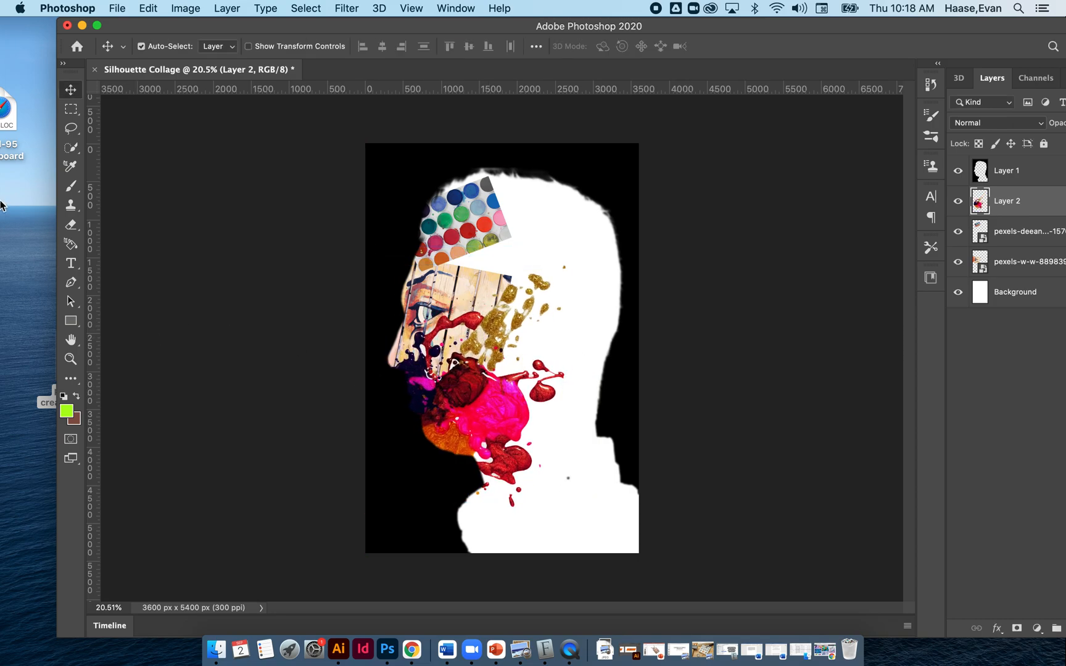
Place the pottery hand photo from the desktop at 13.90% scale over the back of the neck and shoulder.
{"action": "left_click_drag", "start_coordinate": [192, 29], "coordinate": [312, 29]}
{"action": "left_click_drag", "start_coordinate": [109, 182], "coordinate": [679, 282]}
{"action": "left_click_drag", "start_coordinate": [760, 134], "coordinate": [623, 345]}
{"action": "left_click_drag", "start_coordinate": [574, 458], "coordinate": [717, 503]}
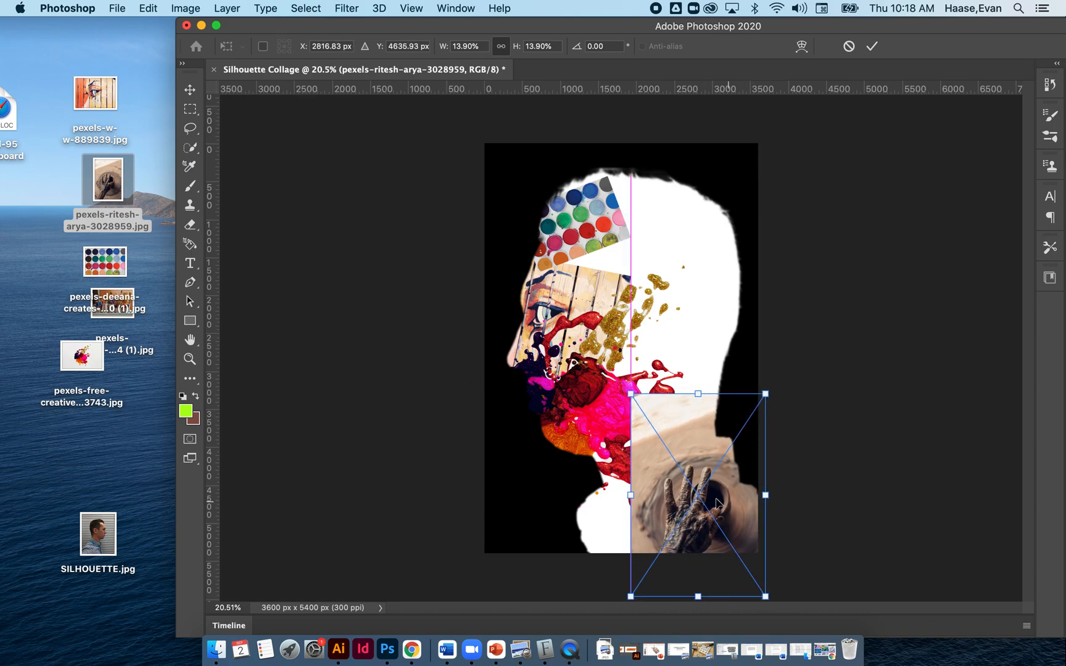
{"action": "key", "text": "Return"}
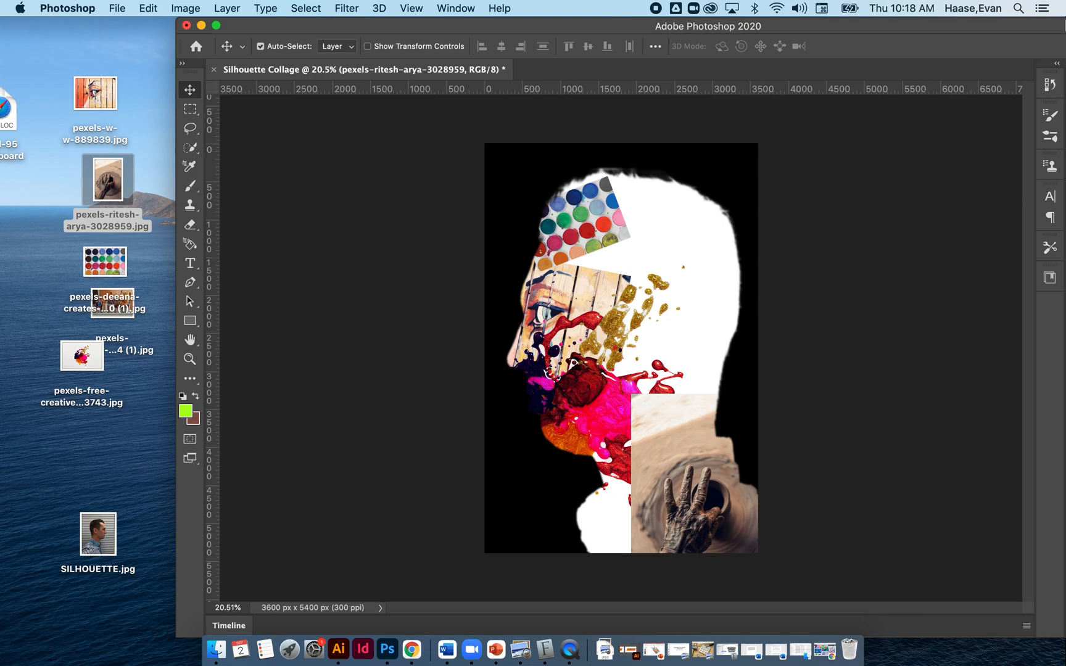
{"action": "left_click_drag", "start_coordinate": [867, 29], "coordinate": [742, 31]}
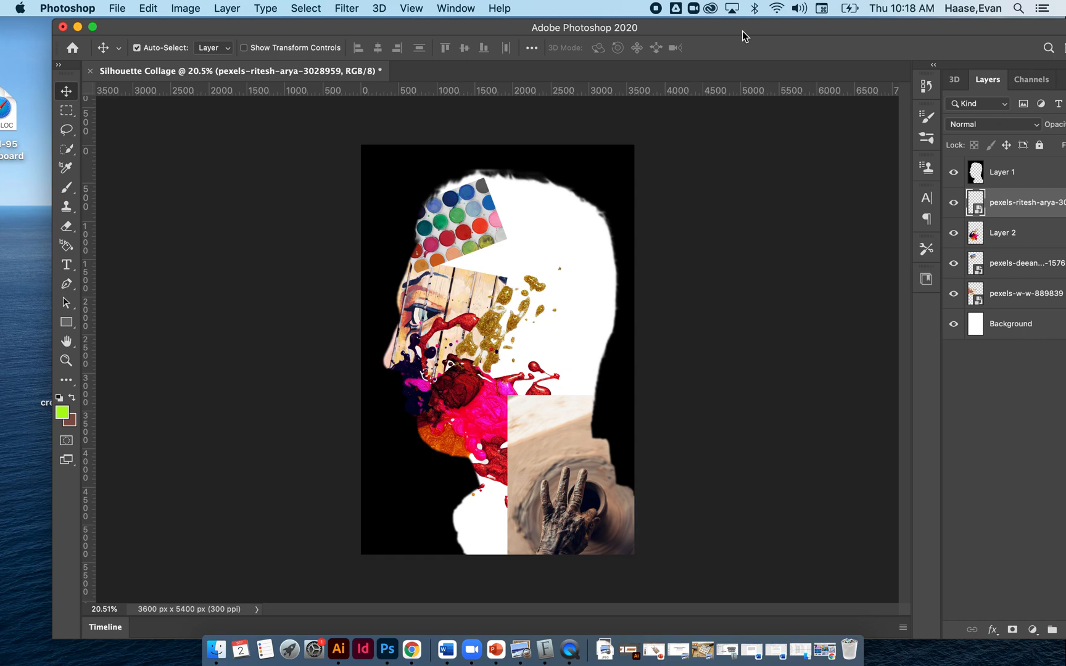
Scale the watercolour palette image to 11.57% and position it across the upper part of the head.
{"action": "left_click_drag", "start_coordinate": [469, 198], "coordinate": [505, 199]}
{"action": "key", "text": "super+0"}
{"action": "key", "text": "super+t"}
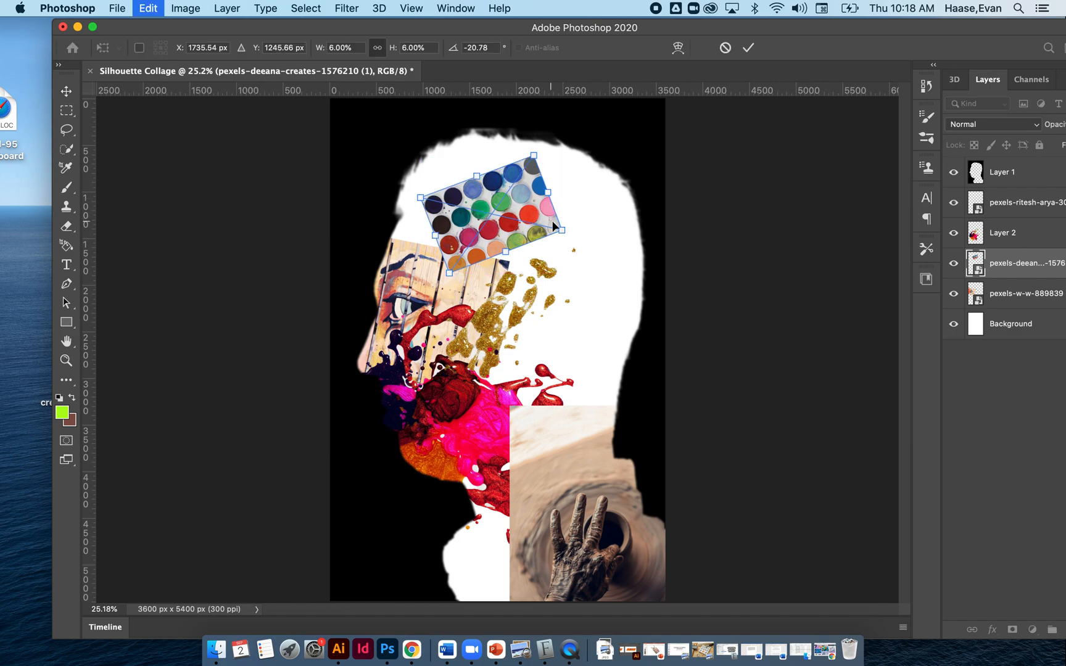
{"action": "left_click_drag", "start_coordinate": [561, 232], "coordinate": [524, 274]}
{"action": "left_click_drag", "start_coordinate": [622, 130], "coordinate": [596, 167]}
{"action": "left_click_drag", "start_coordinate": [526, 258], "coordinate": [550, 167]}
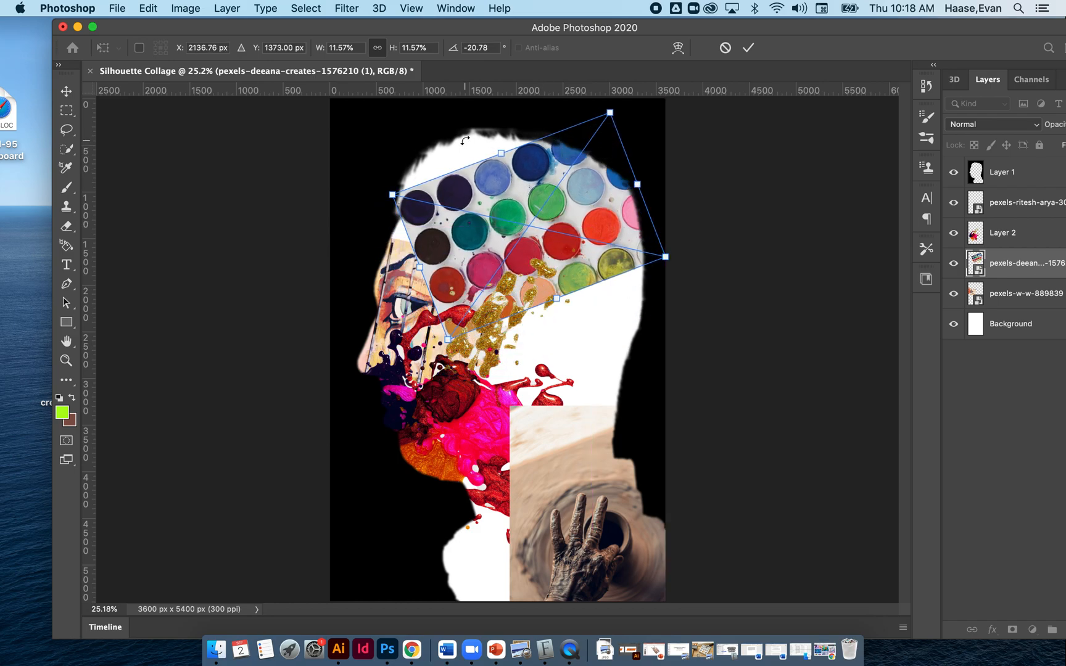
{"action": "key", "text": "Return"}
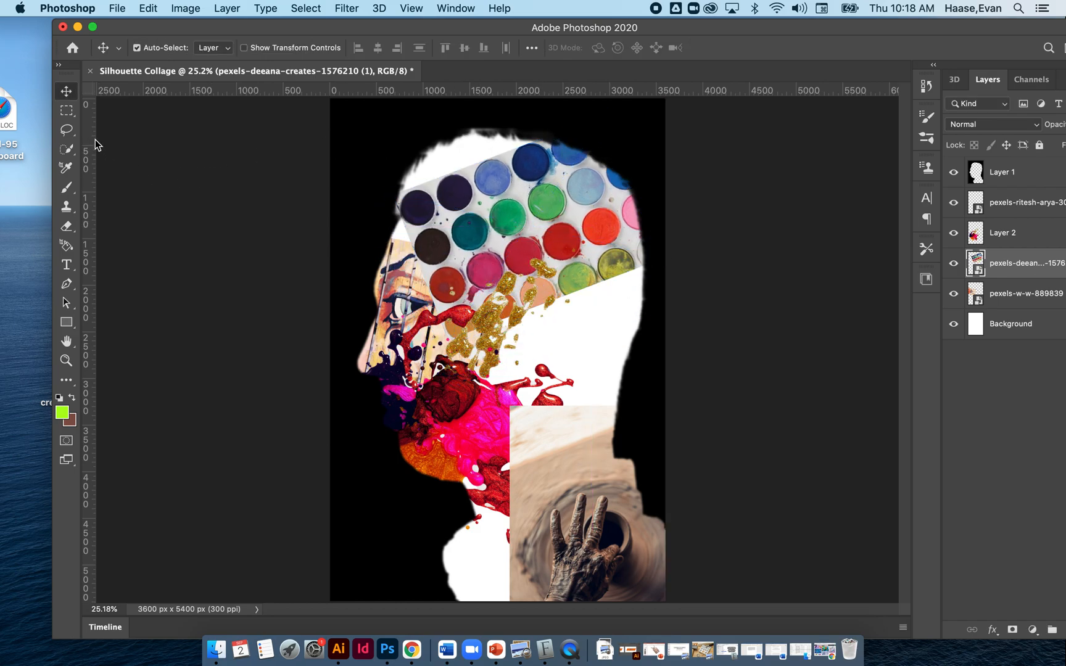
Copy a wavy freehand Lasso selection of the watercolour palette onto its own layer and delete the original palette layer.
{"action": "left_click", "coordinate": [64, 133]}
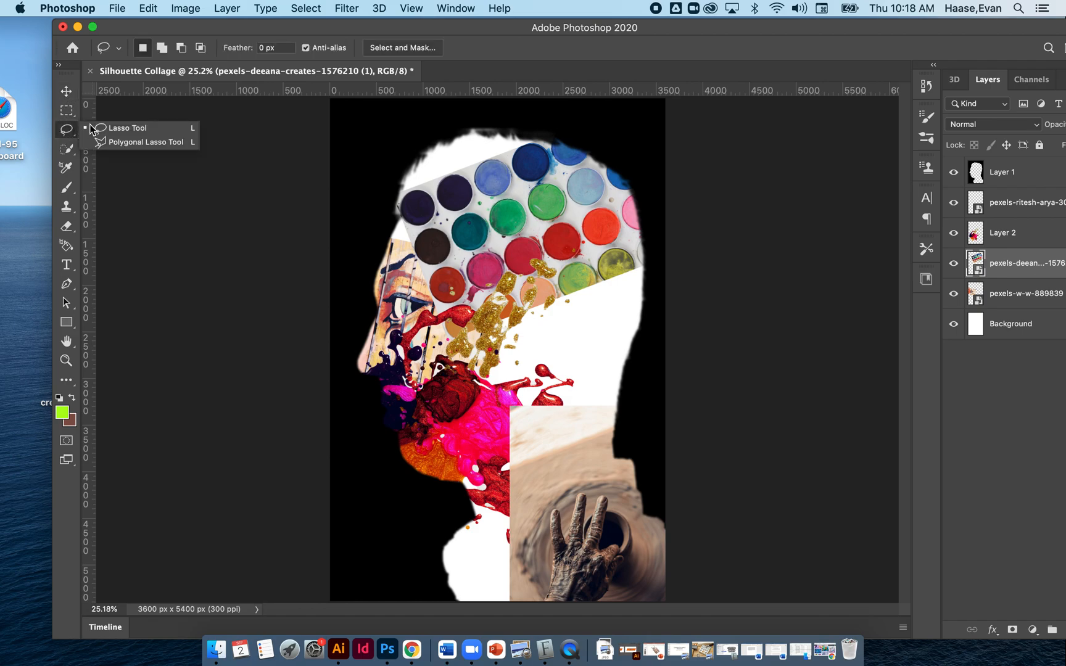
{"action": "left_click", "coordinate": [88, 130]}
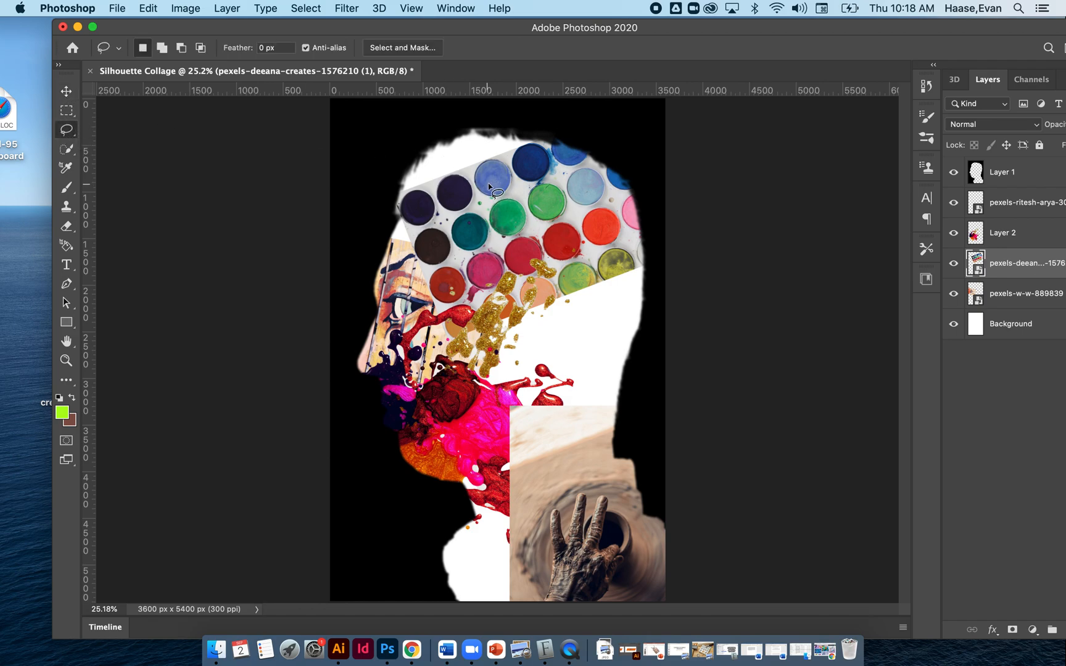
{"action": "mouse_move", "coordinate": [507, 170]}
{"action": "left_mouse_down"}
{"action": "mouse_move", "coordinate": [482, 190]}
{"action": "mouse_move", "coordinate": [510, 220]}
{"action": "mouse_move", "coordinate": [509, 264]}
{"action": "mouse_move", "coordinate": [522, 267]}
{"action": "mouse_move", "coordinate": [565, 237]}
{"action": "mouse_move", "coordinate": [603, 259]}
{"action": "mouse_move", "coordinate": [612, 224]}
{"action": "mouse_move", "coordinate": [556, 189]}
{"action": "mouse_move", "coordinate": [546, 153]}
{"action": "mouse_move", "coordinate": [532, 145]}
{"action": "mouse_move", "coordinate": [507, 168]}
{"action": "left_mouse_up"}
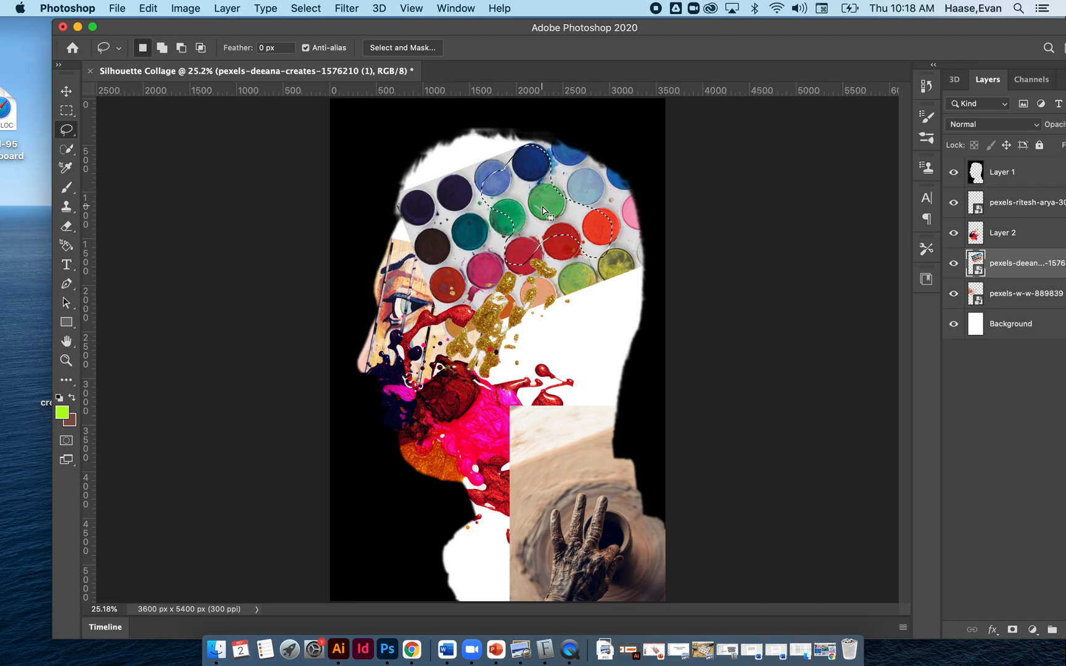
{"action": "key", "text": "super+c"}
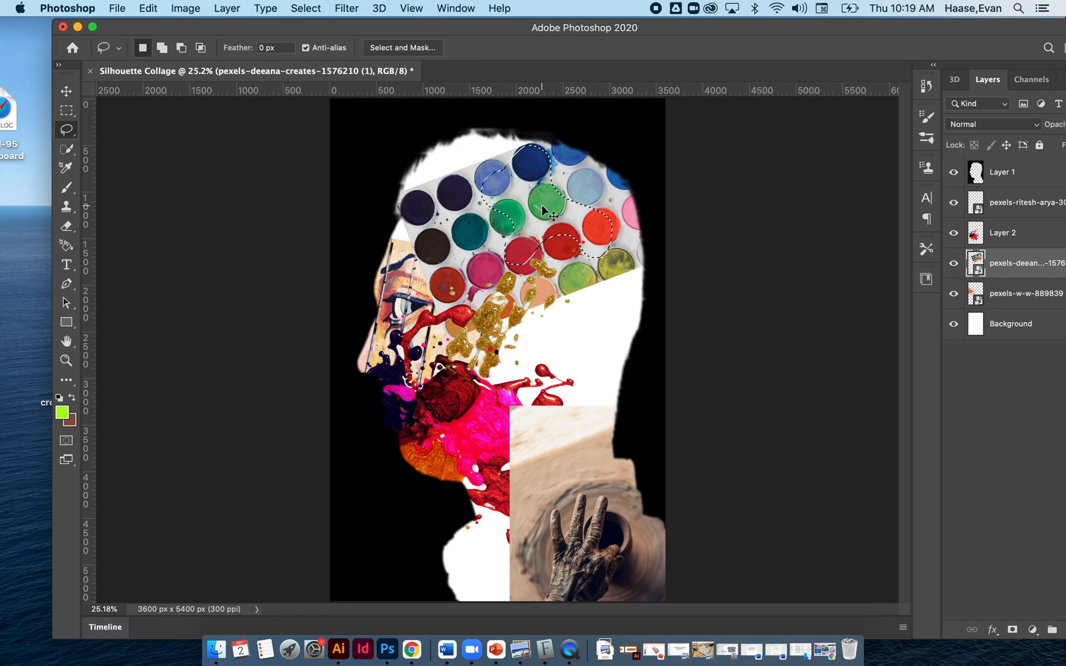
{"action": "key", "text": "super+v"}
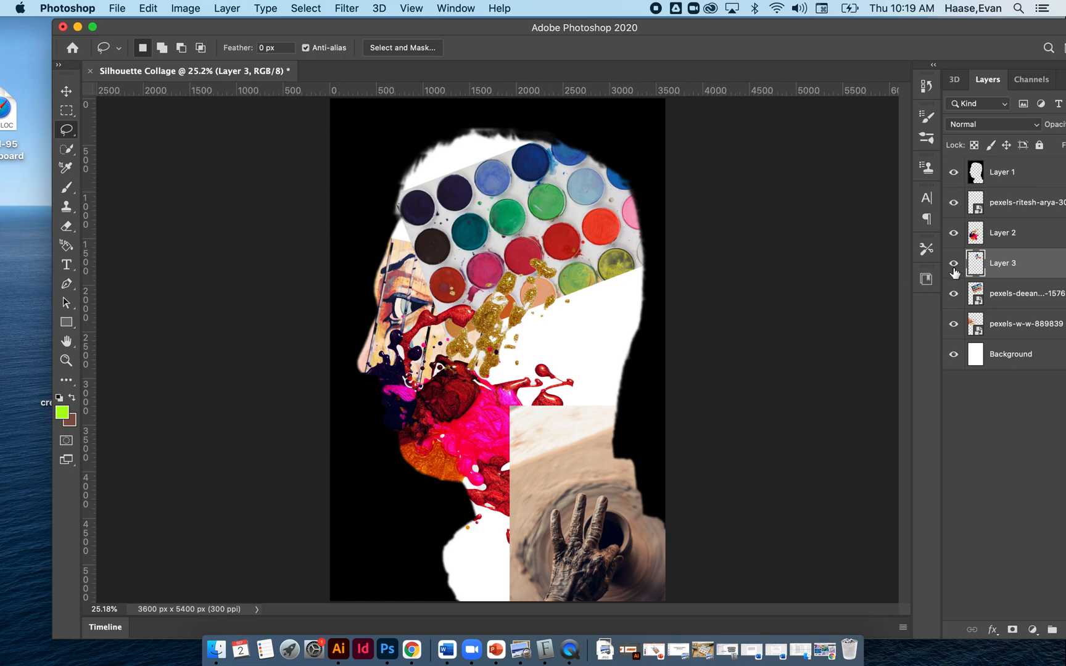
{"action": "left_click", "coordinate": [1007, 296]}
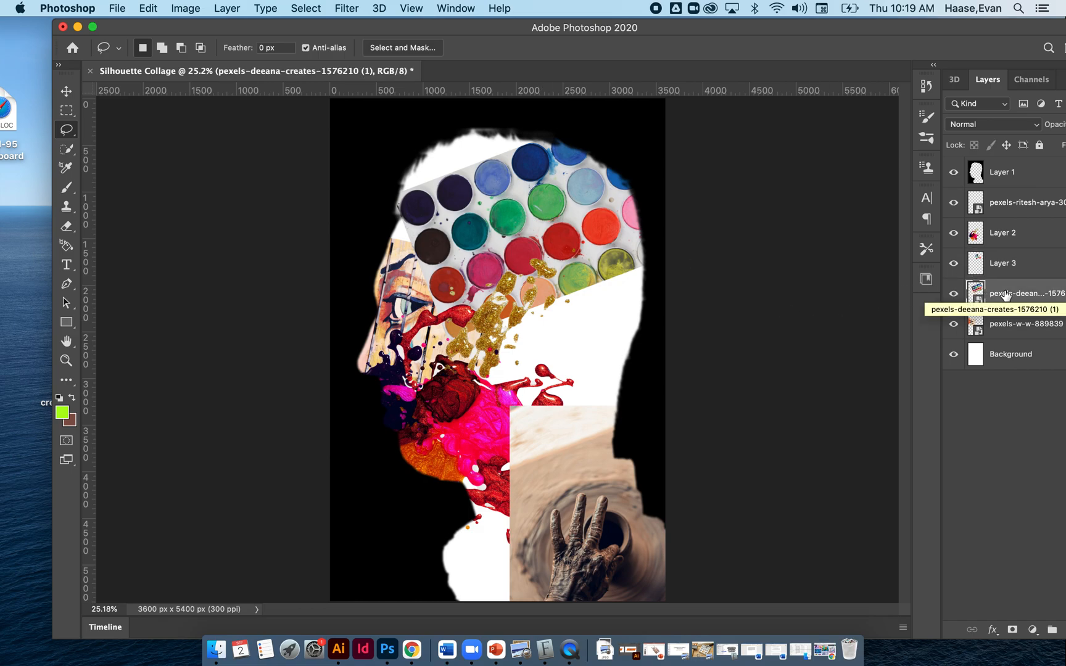
{"action": "key", "text": "BackSpace"}
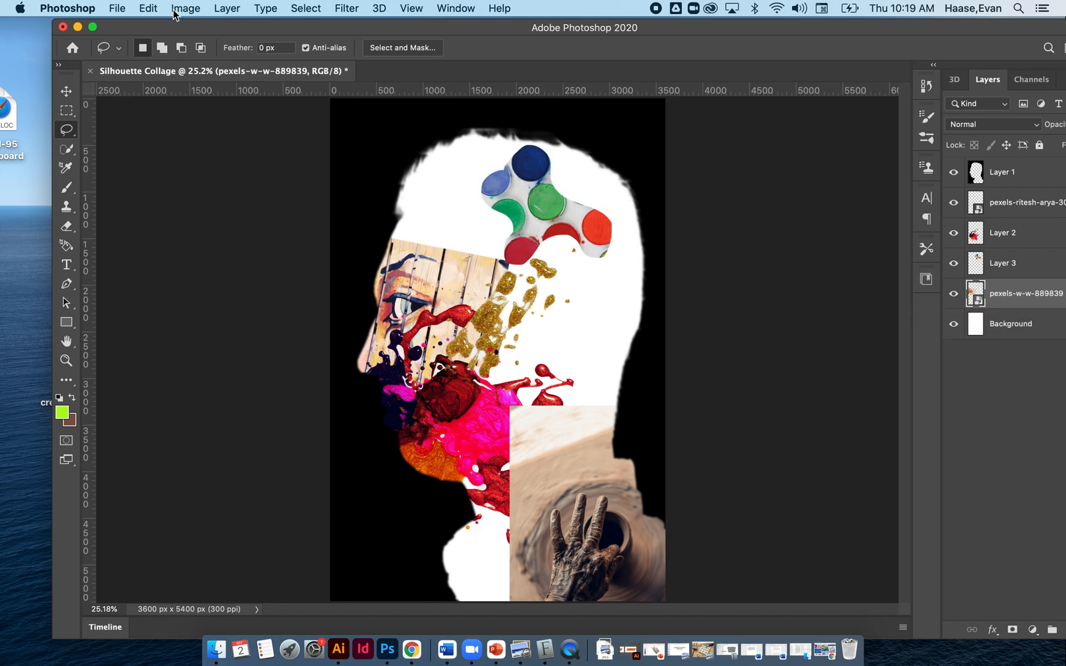
Move the palette cutout on Layer 3 to the forehead and enlarge it to fill the silhouette's front edge.
{"action": "left_click", "coordinate": [66, 91]}
{"action": "left_click_drag", "start_coordinate": [498, 241], "coordinate": [442, 257]}
{"action": "key", "text": "super+t"}
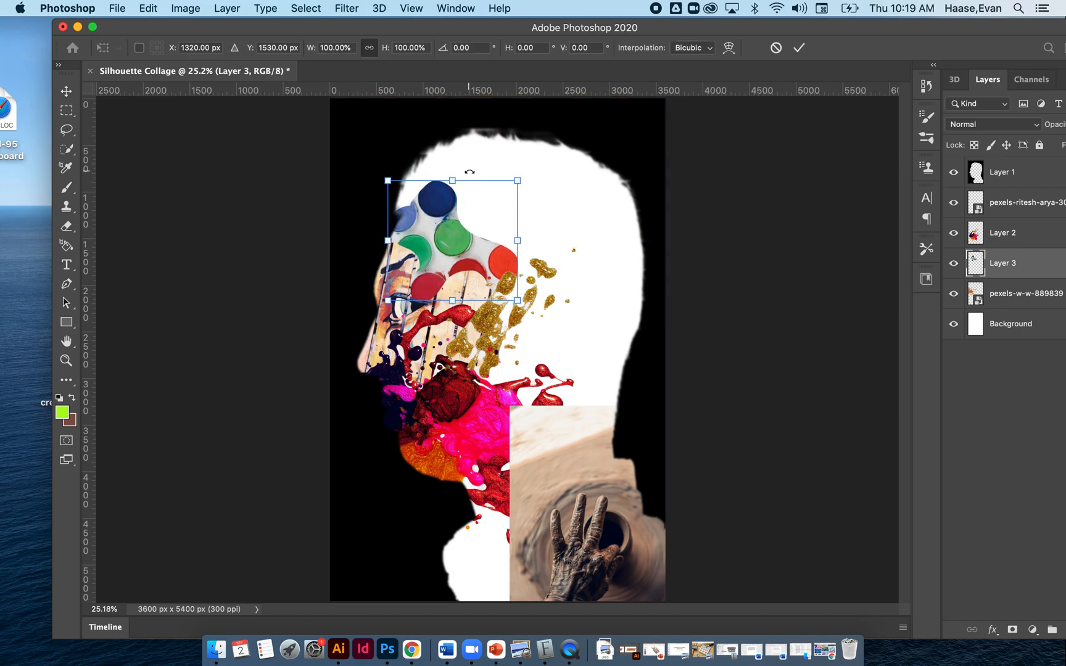
{"action": "left_click_drag", "start_coordinate": [522, 176], "coordinate": [577, 126]}
{"action": "left_click_drag", "start_coordinate": [438, 210], "coordinate": [396, 205]}
{"action": "key", "text": "Return"}
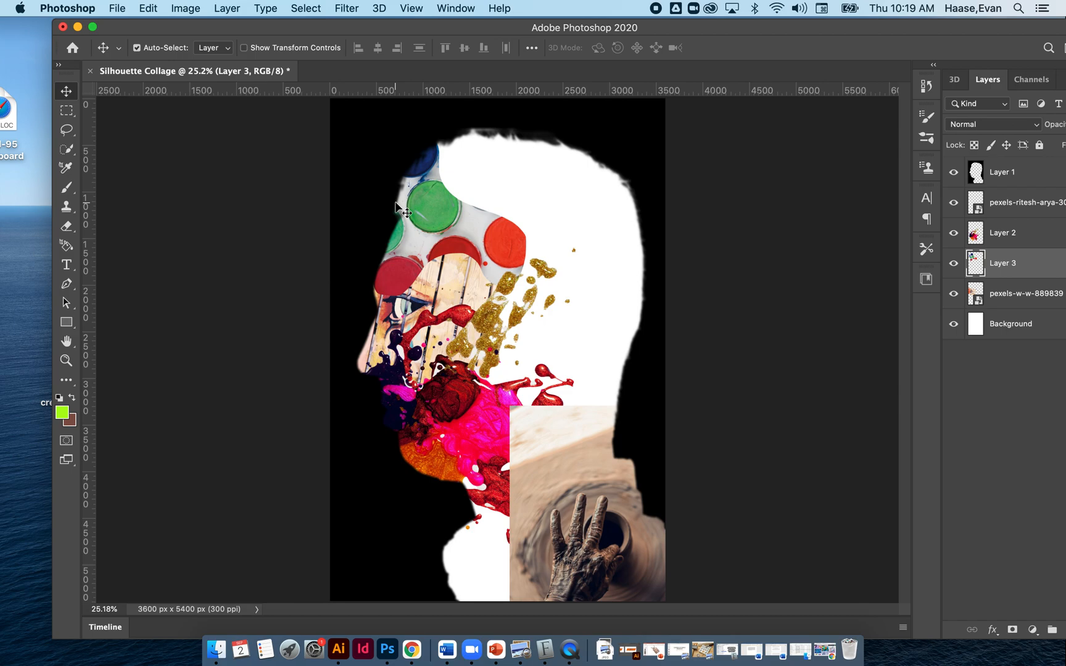
Reorder the pottery hand layer so it sits directly above the Background layer.
{"action": "left_click", "coordinate": [571, 563]}
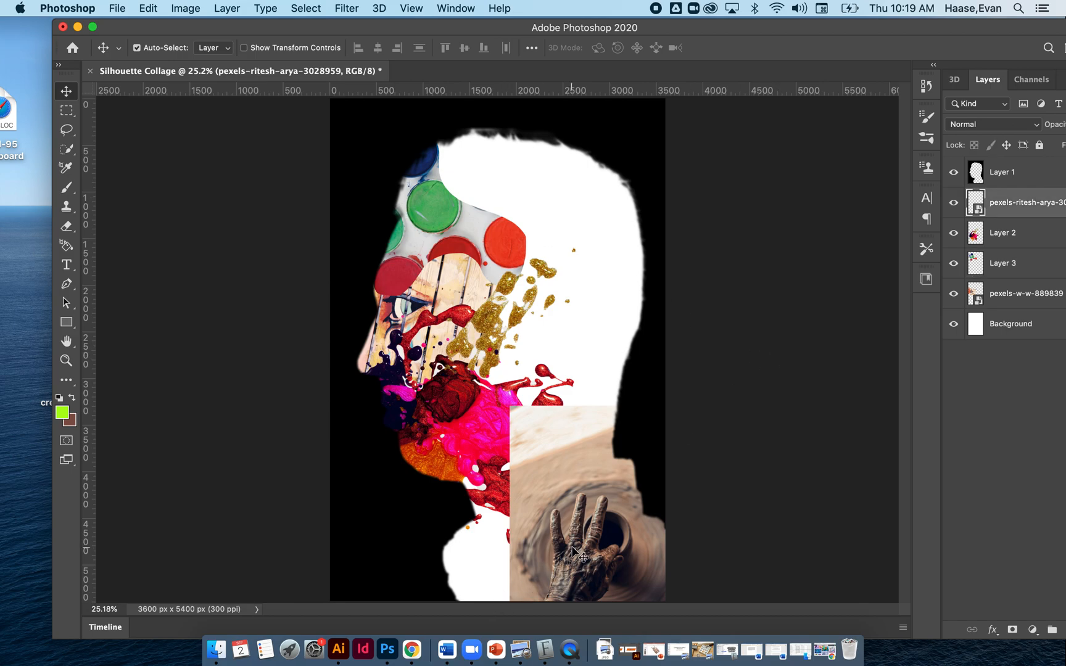
{"action": "left_click_drag", "start_coordinate": [1026, 217], "coordinate": [1026, 301]}
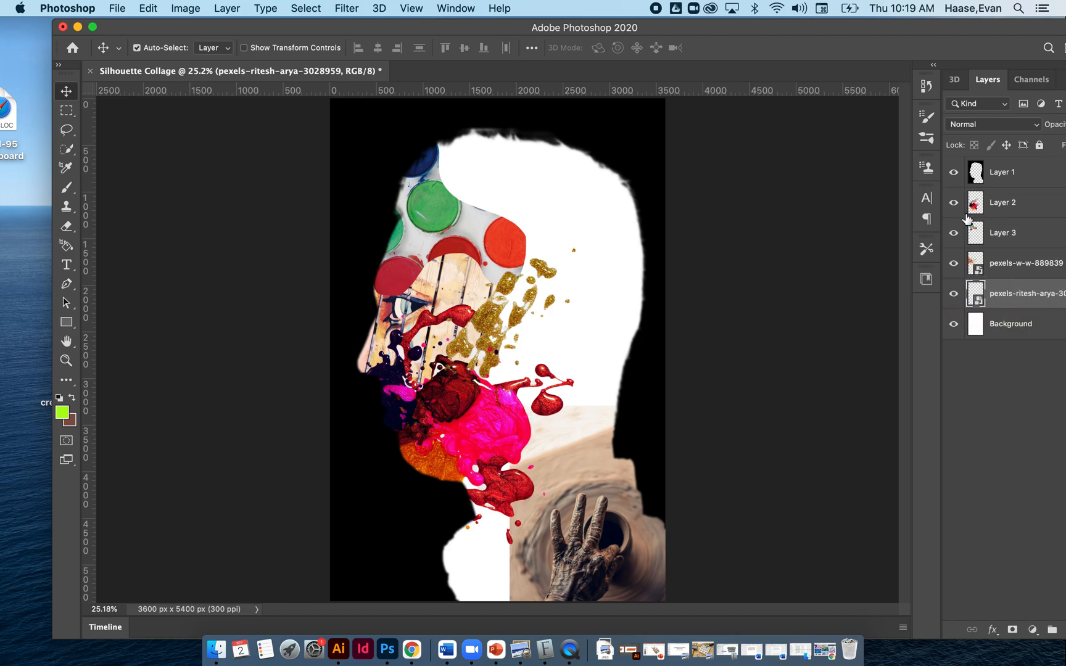
Duplicate the paint splatter onto a new layer, rotate the copy about 162° and position it at the back of the head.
{"action": "mouse_move", "coordinate": [490, 440]}
{"action": "left_mouse_down"}
{"action": "mouse_move", "coordinate": [469, 426]}
{"action": "mouse_move", "coordinate": [498, 436]}
{"action": "mouse_move", "coordinate": [480, 438]}
{"action": "left_mouse_up"}
{"action": "key", "text": "super+v"}
{"action": "key", "text": "super+t"}
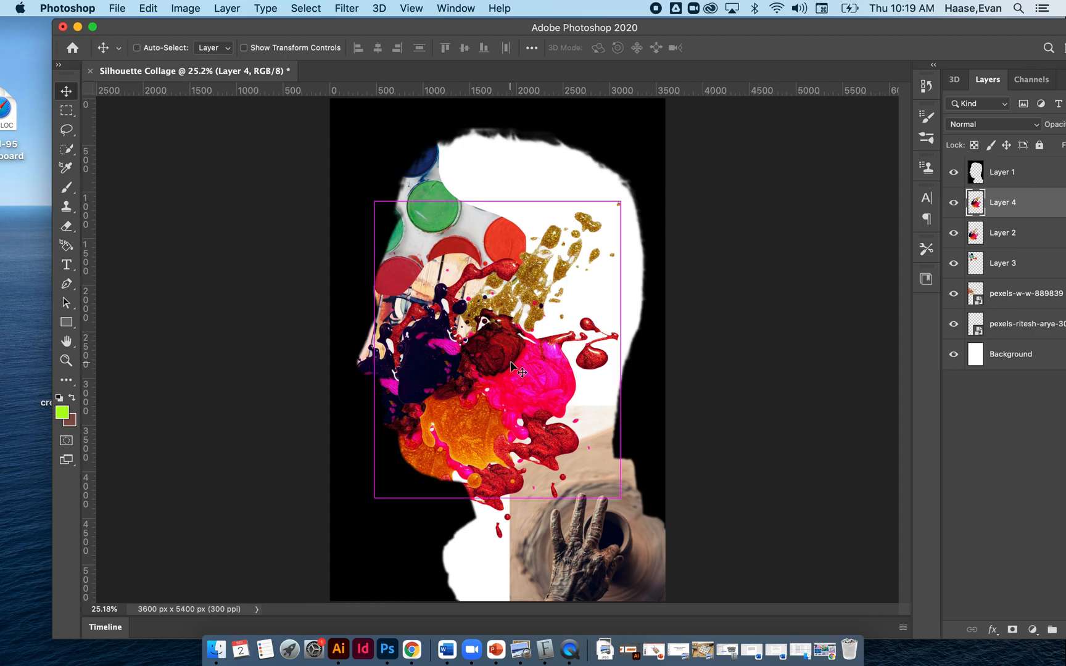
{"action": "left_click_drag", "start_coordinate": [664, 172], "coordinate": [594, 309]}
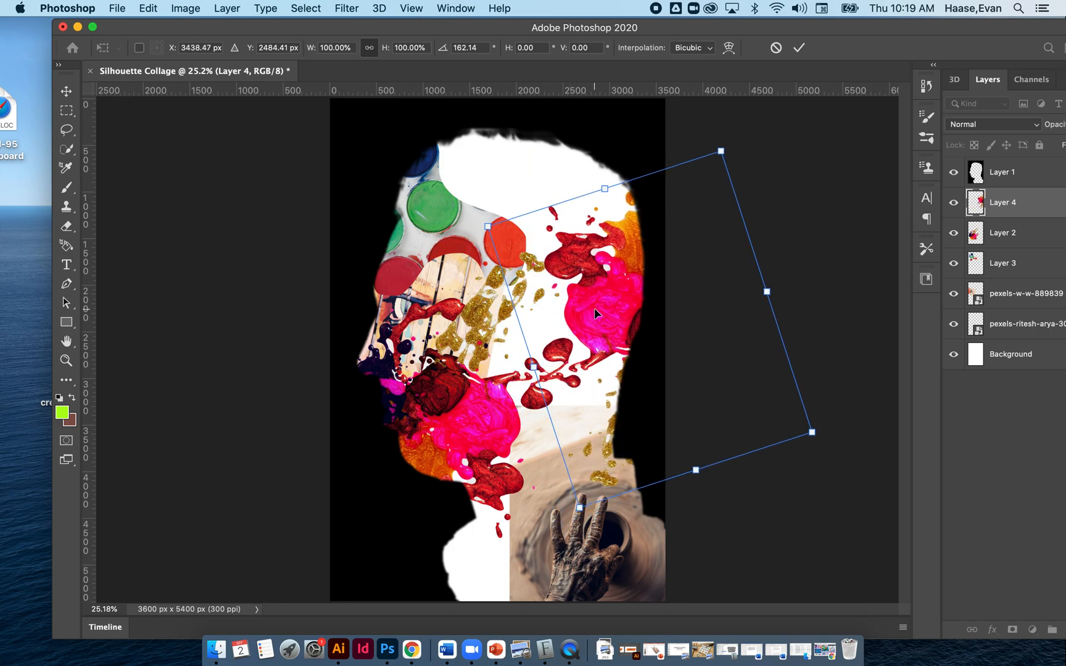
{"action": "key", "text": "Return"}
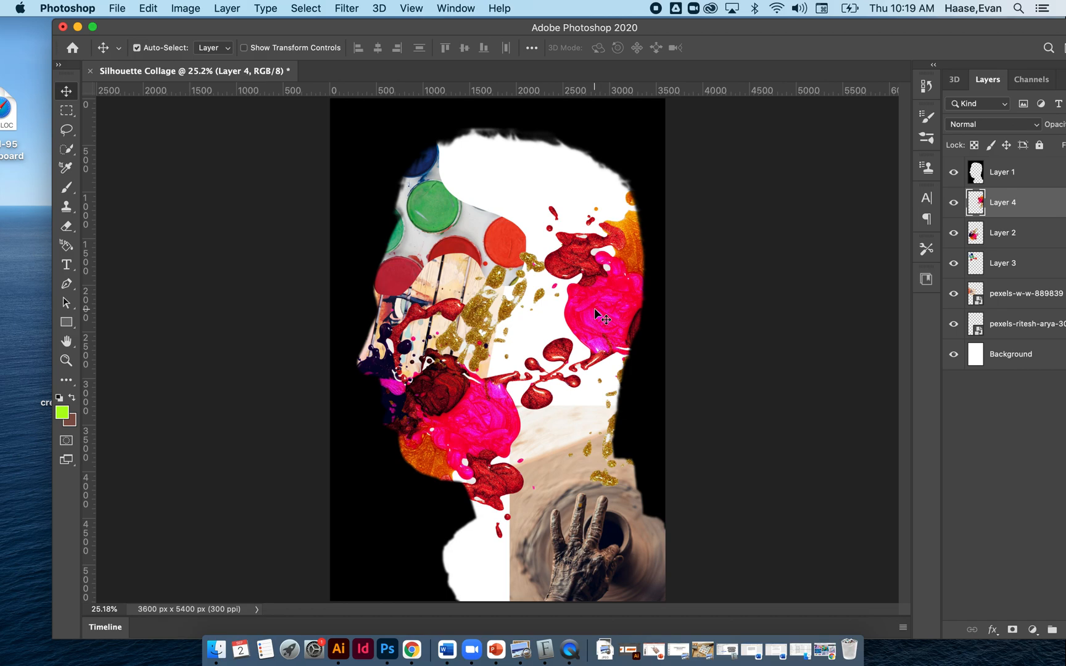
Save the collage to the Desktop as Silhouette Collage.psd in Photoshop format with layers kept.
{"action": "left_click_drag", "start_coordinate": [499, 33], "coordinate": [466, 32]}
{"action": "left_click", "coordinate": [116, 7]}
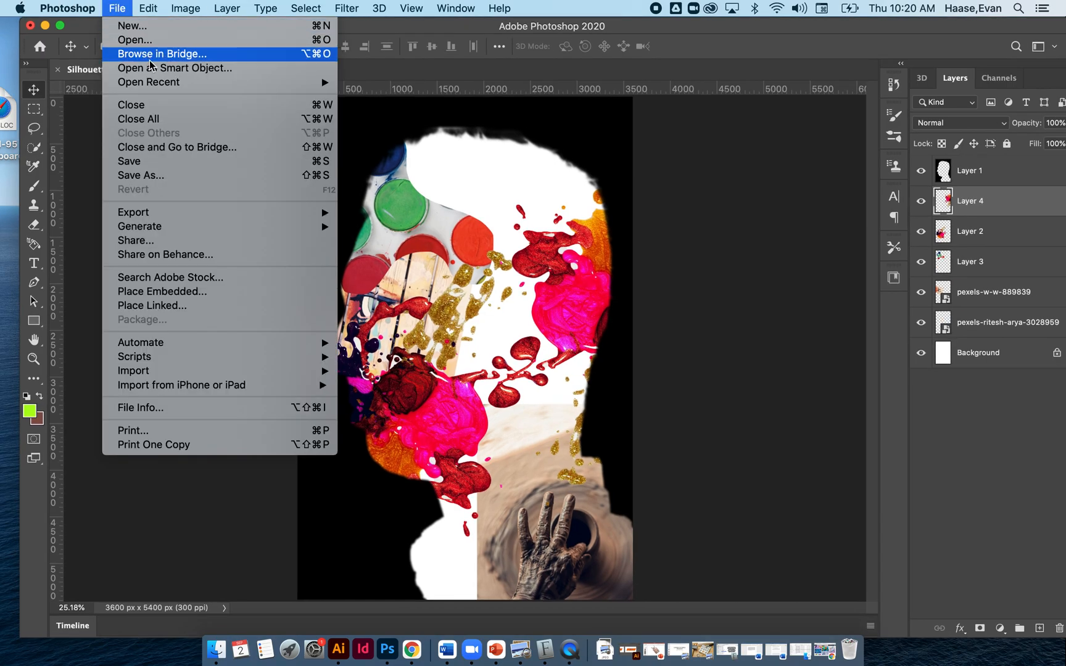
{"action": "left_click", "coordinate": [178, 174]}
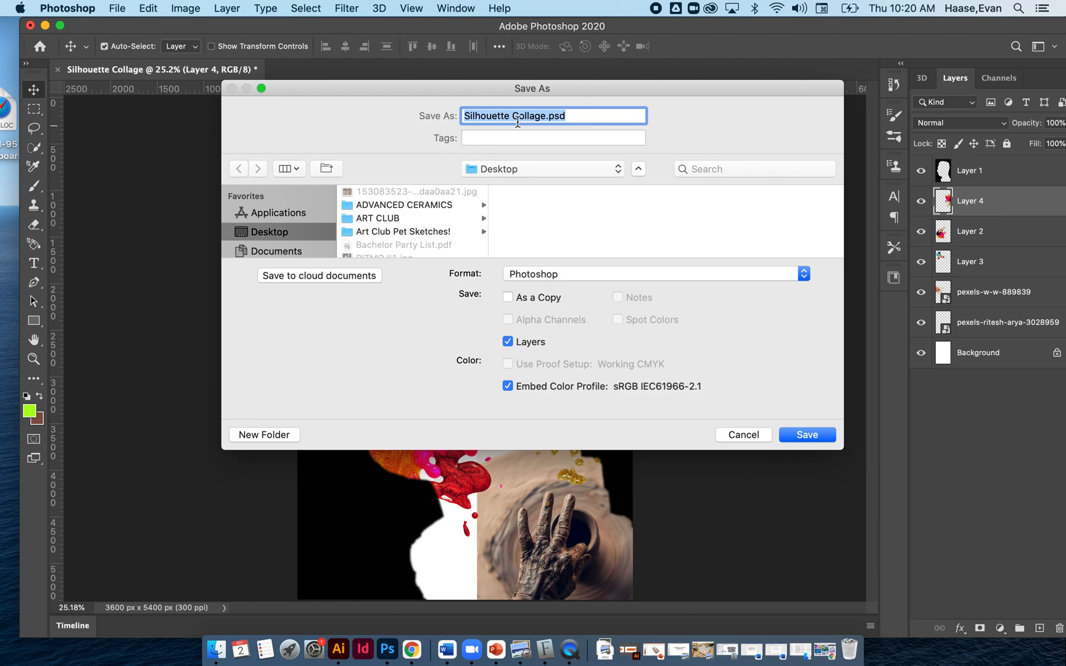
{"action": "left_click", "coordinate": [514, 172]}
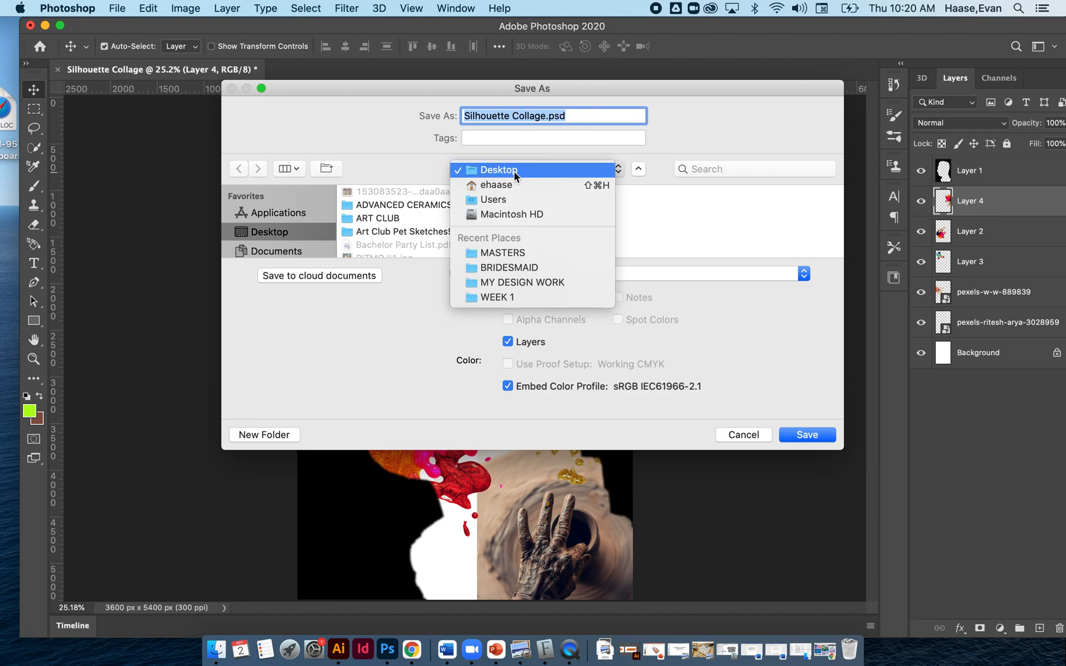
{"action": "left_click", "coordinate": [514, 171]}
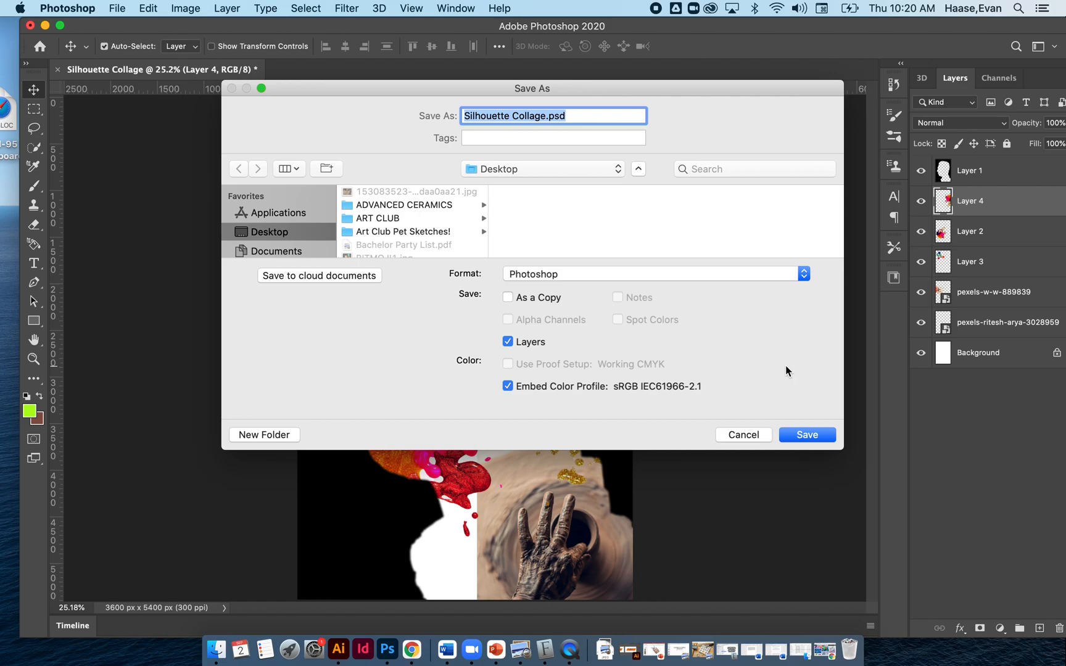
{"action": "left_click", "coordinate": [808, 435]}
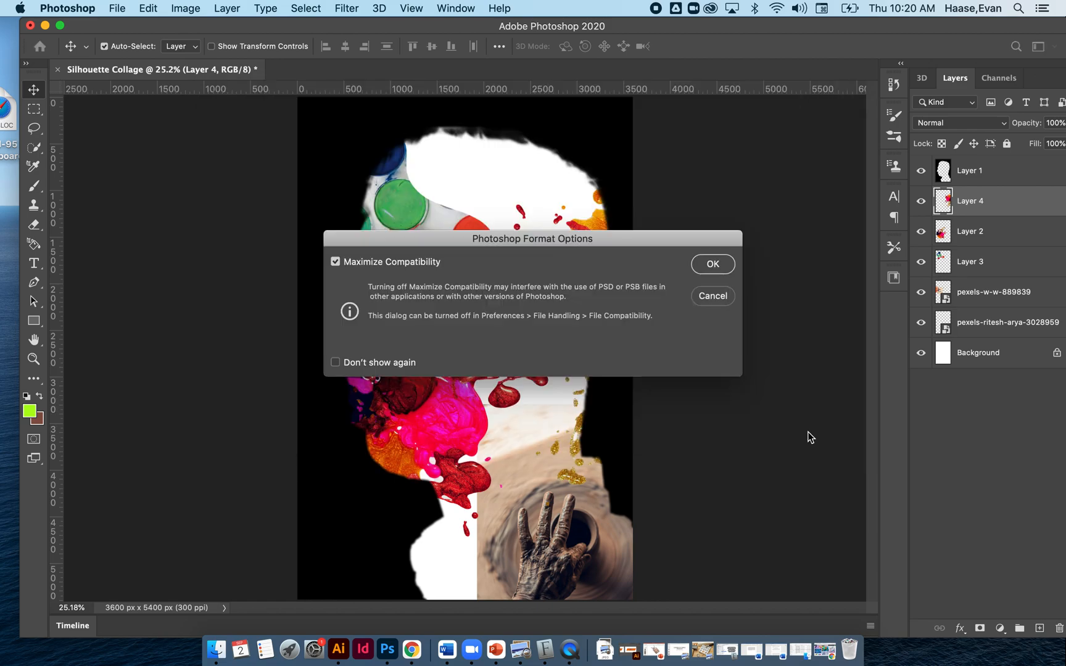